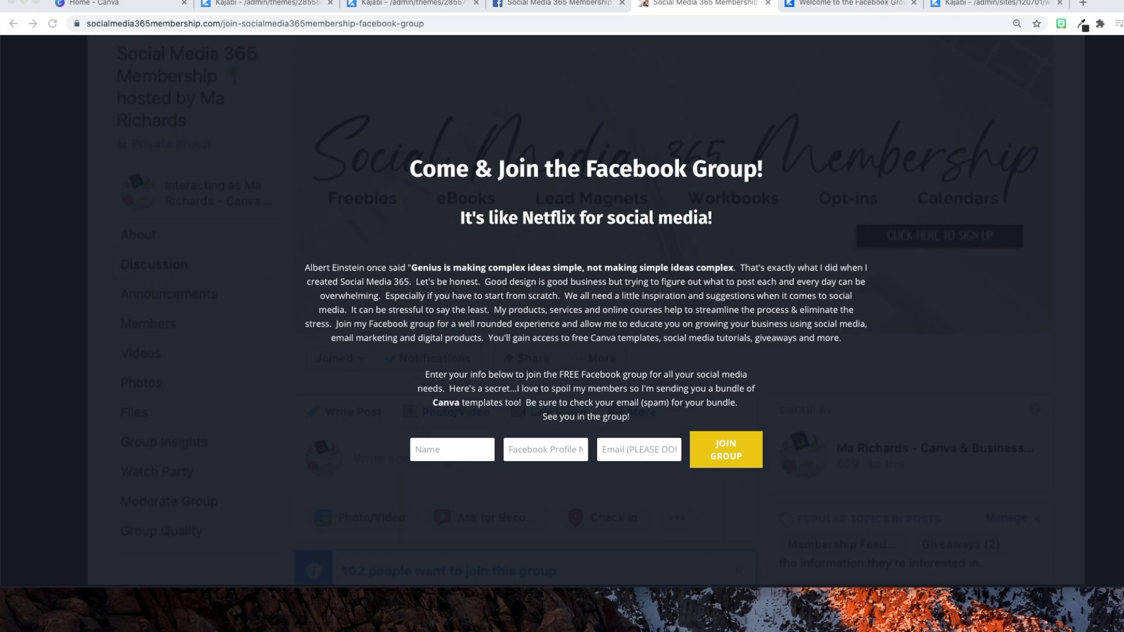
# - Switch to the Social Media 365 Membership Facebook group's About page
pyautogui.click(545, 7)
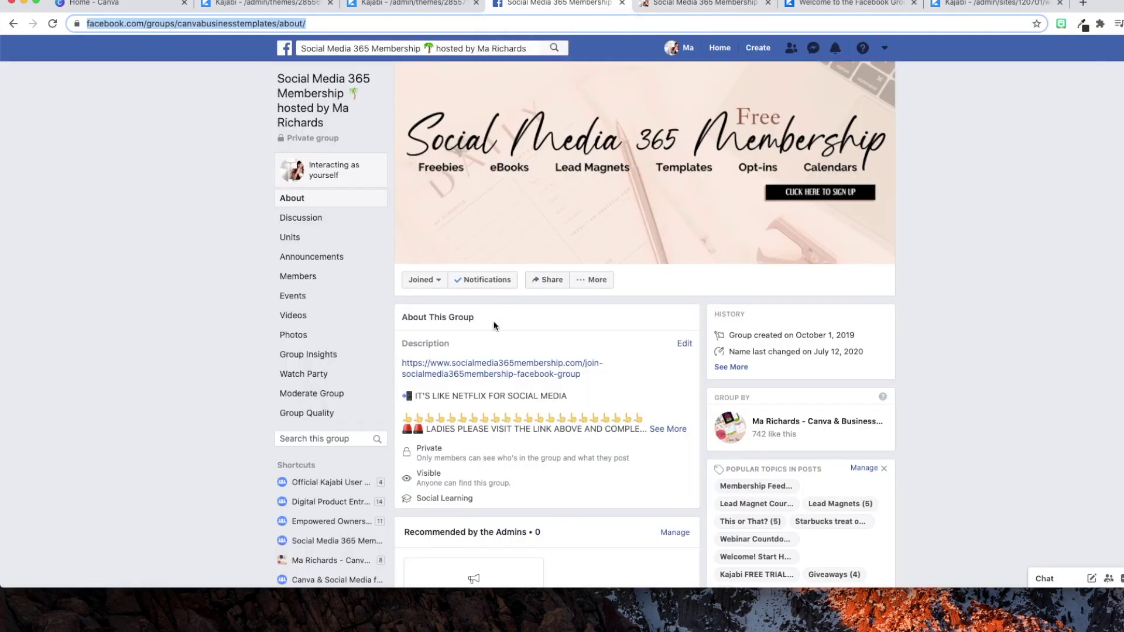
# - Follow the socialmedia365membership.com description link to the 'Come & Join the Facebook Group!' page
pyautogui.click(211, 503)
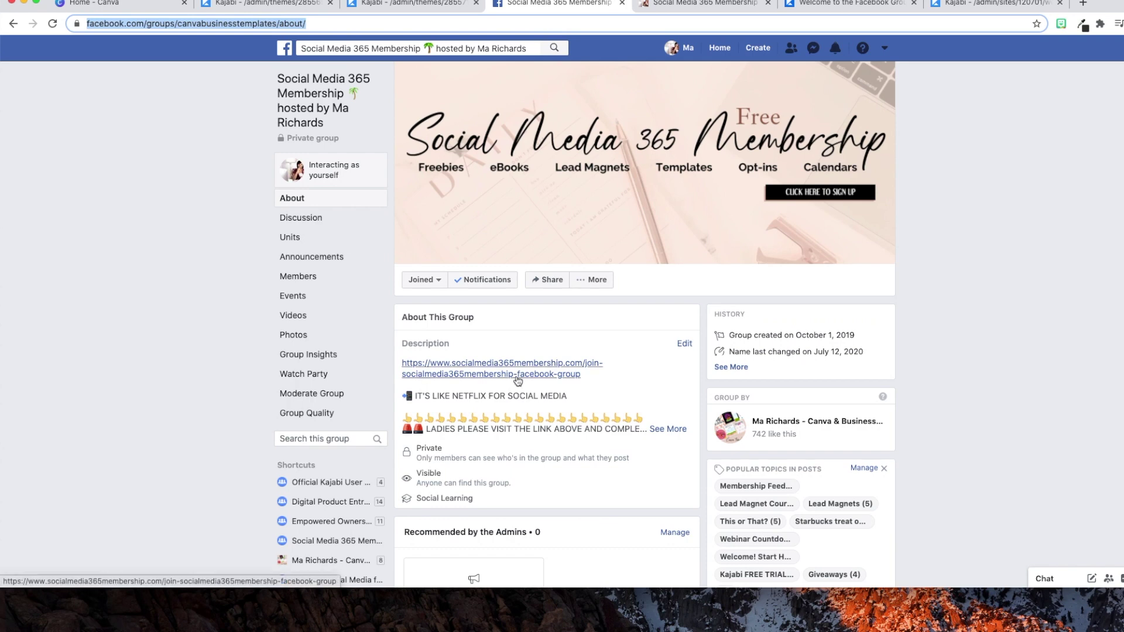
pyautogui.click(518, 381)
pyautogui.click(714, 1)
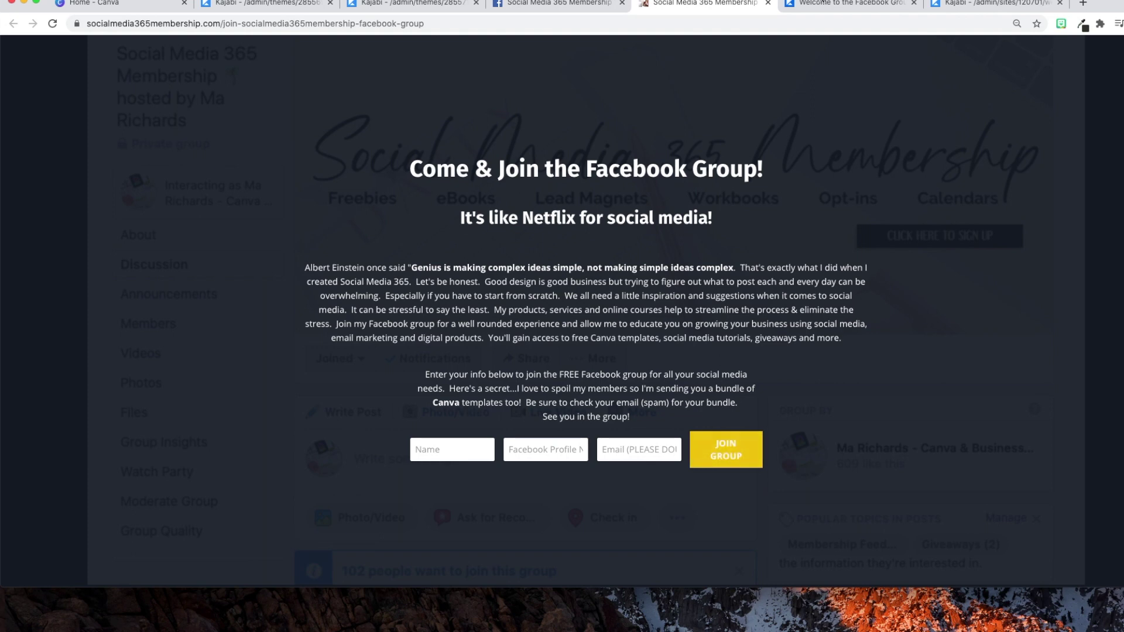
# - Compare the 'Hey there!' welcome page with the group's About page, ending on Facebook
pyautogui.click(822, 3)
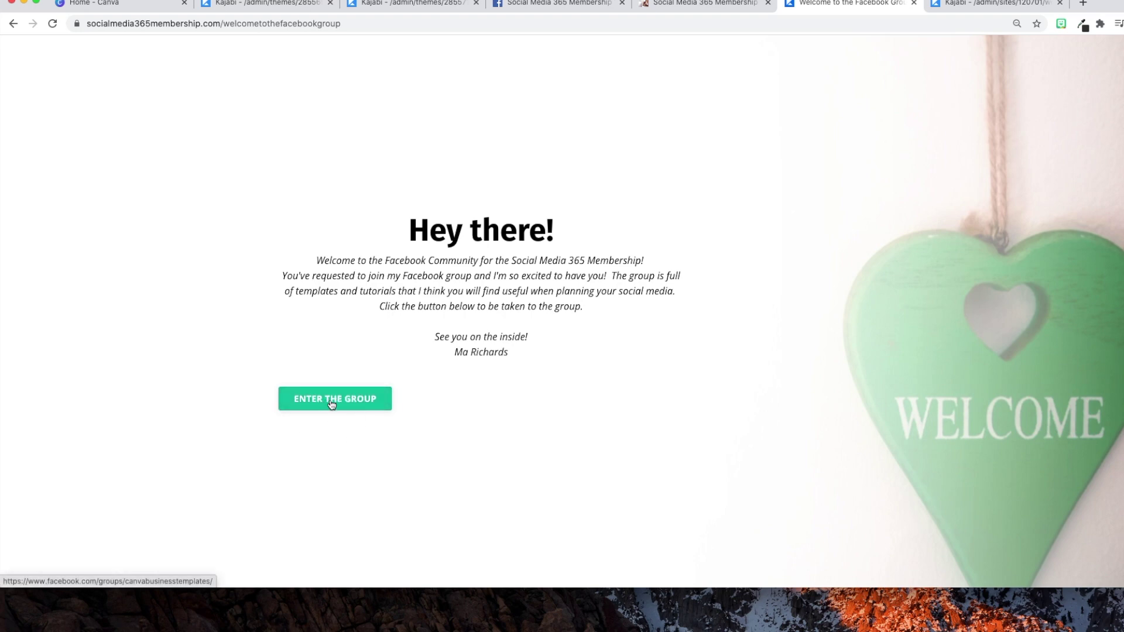
pyautogui.click(586, 6)
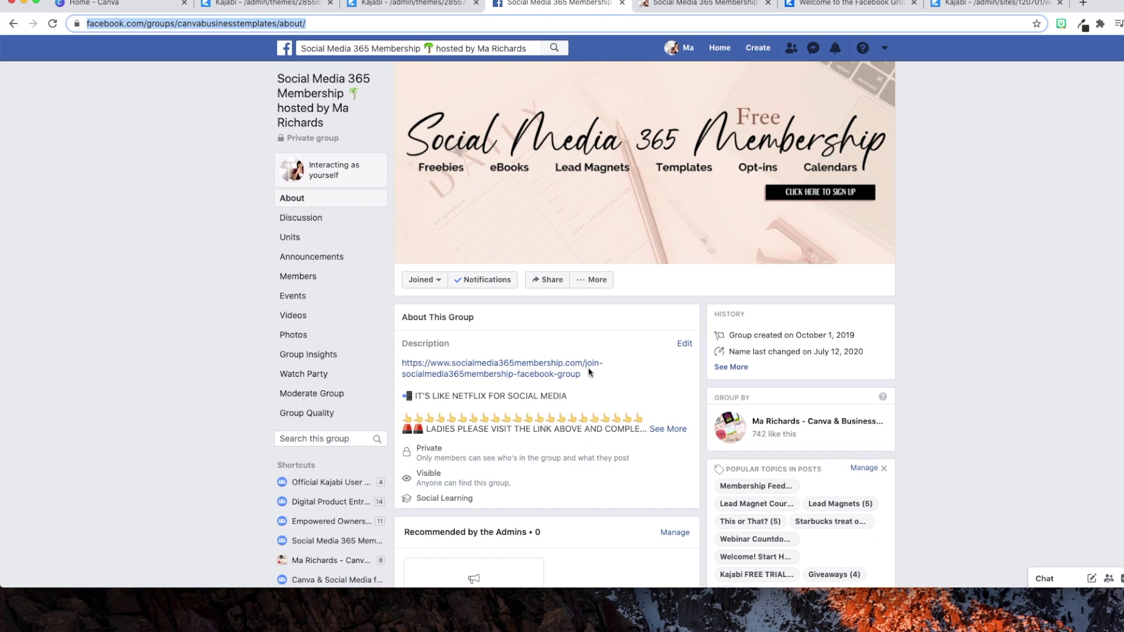
pyautogui.click(834, 4)
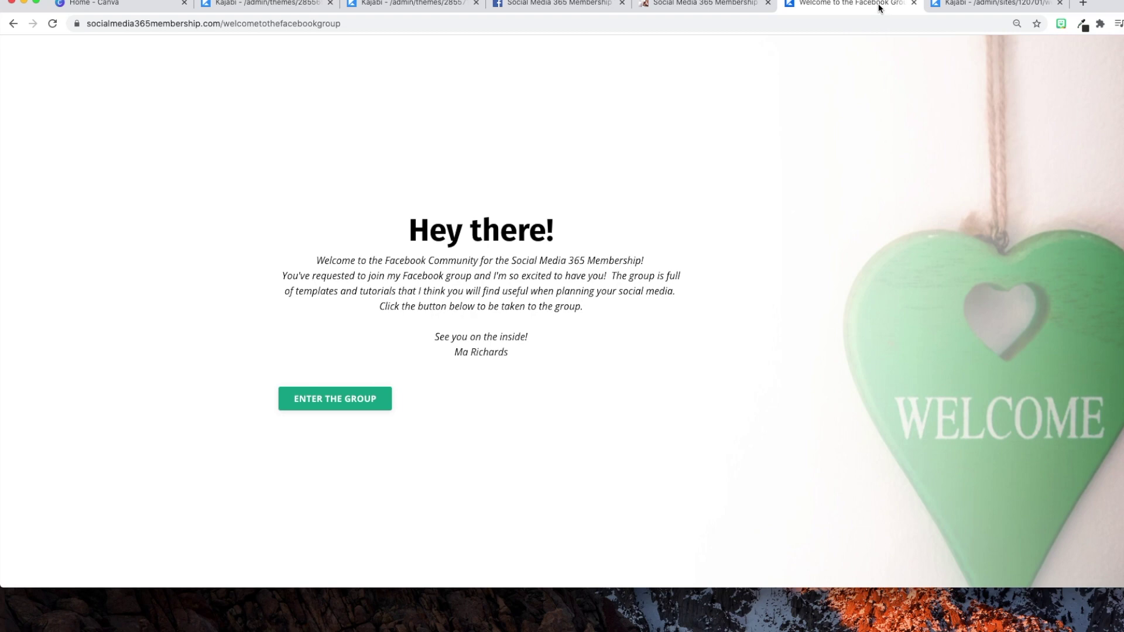
pyautogui.click(563, 7)
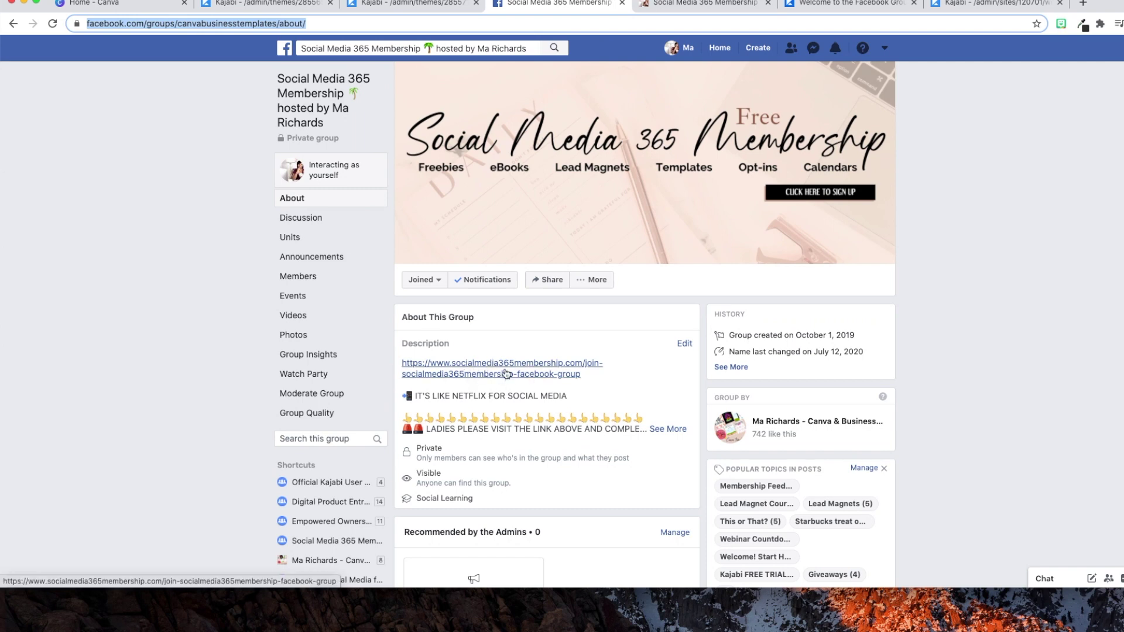
# - Recheck the join-group and welcome pages, then bring up the Testing landing page editor
pyautogui.click(739, 5)
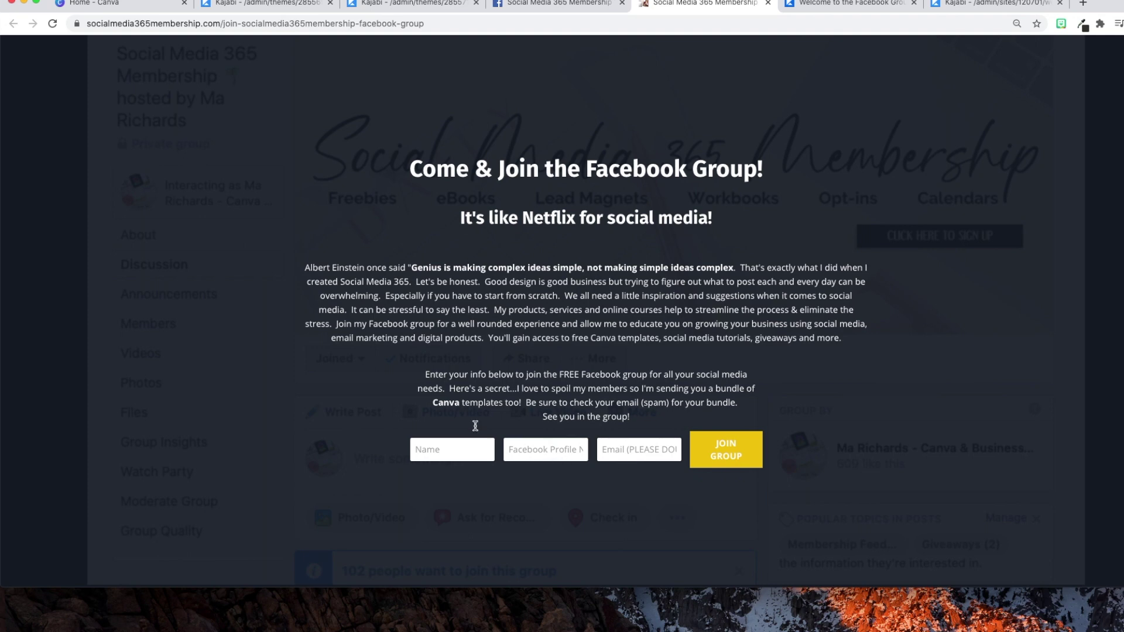
pyautogui.click(718, 466)
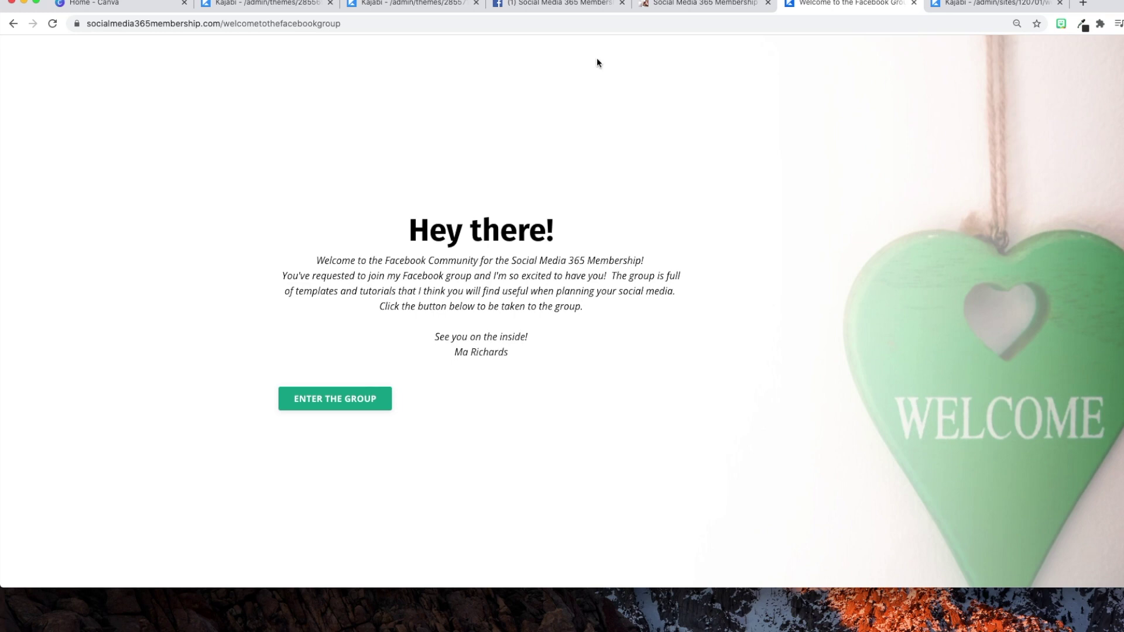
pyautogui.click(720, 6)
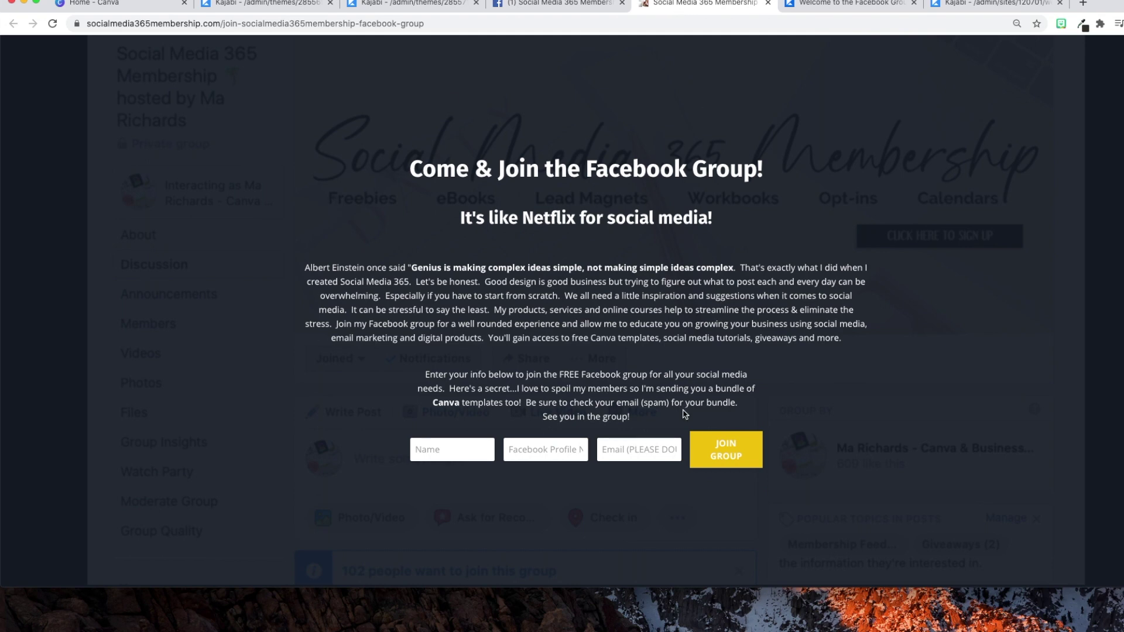
pyautogui.click(840, 5)
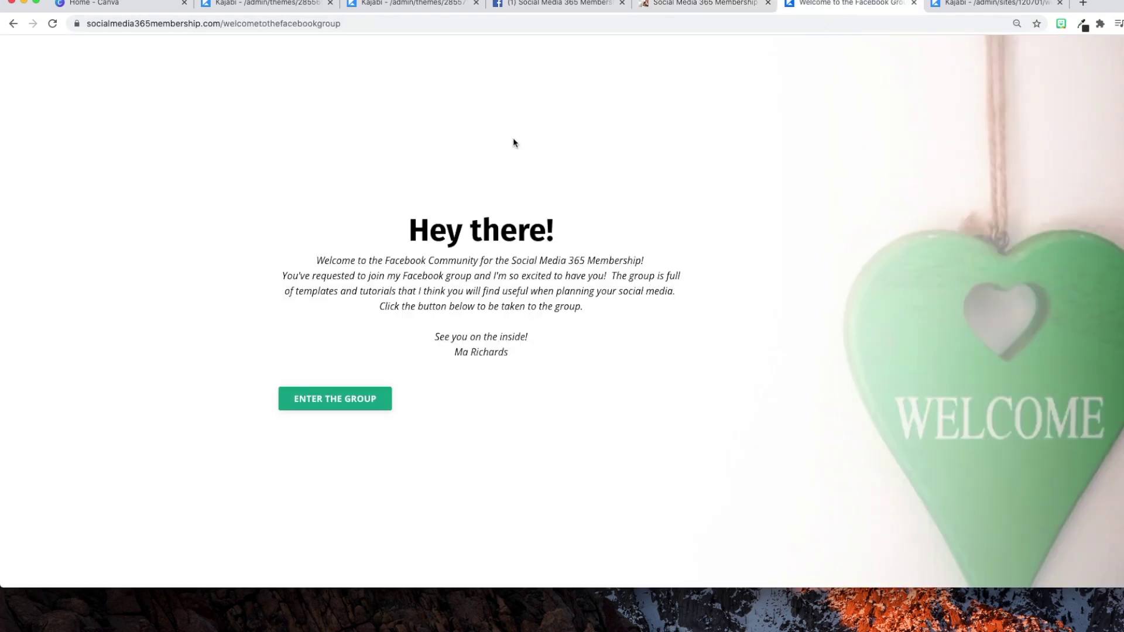
pyautogui.click(253, 5)
pyautogui.moveTo(146, 476); pyautogui.dragTo(140, 509)
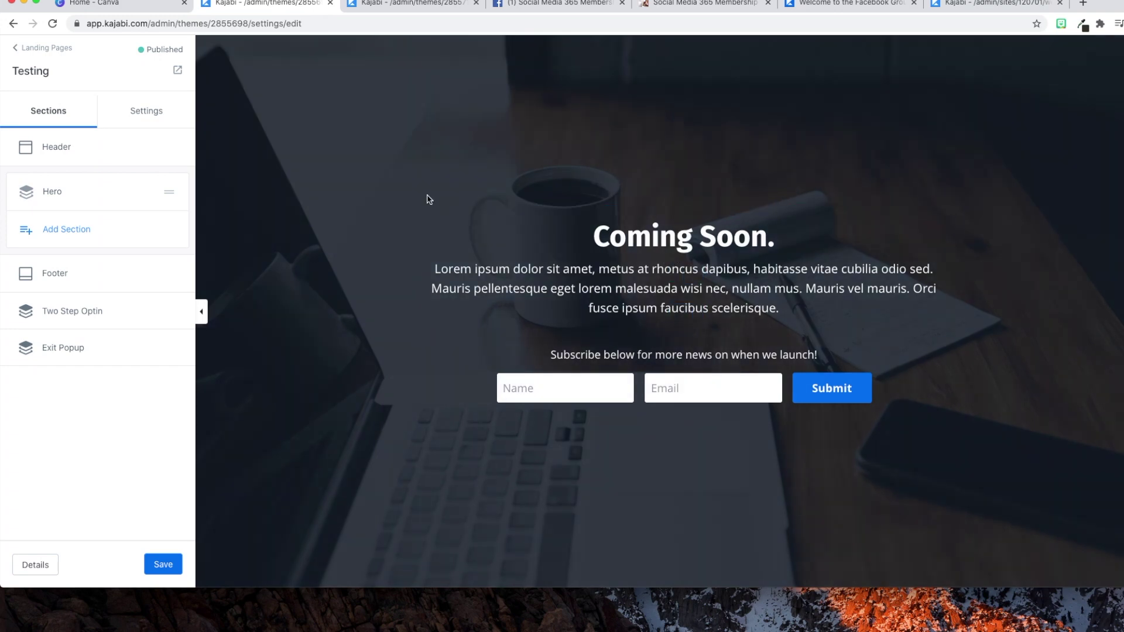
pyautogui.click(73, 94)
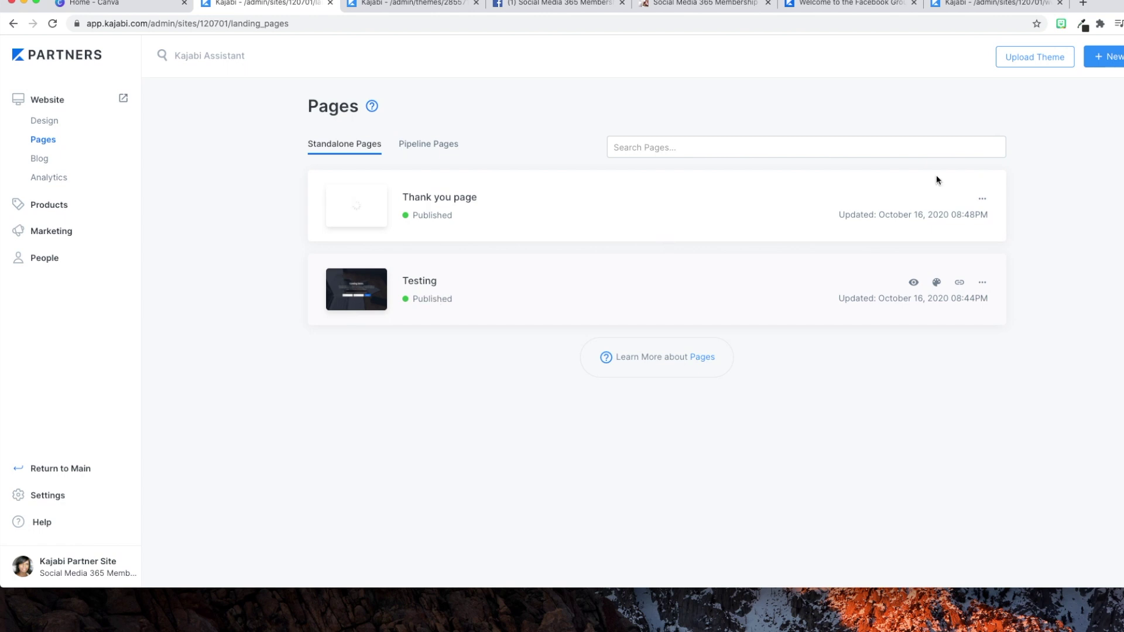
pyautogui.click(1115, 58)
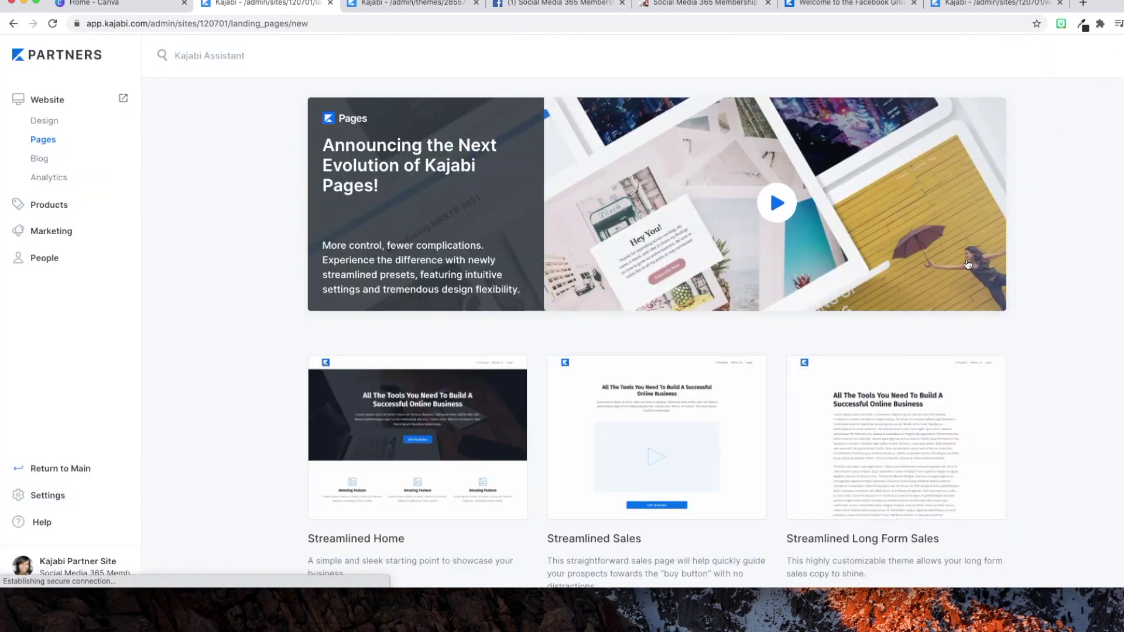
pyautogui.scroll(-5, 788, 344)
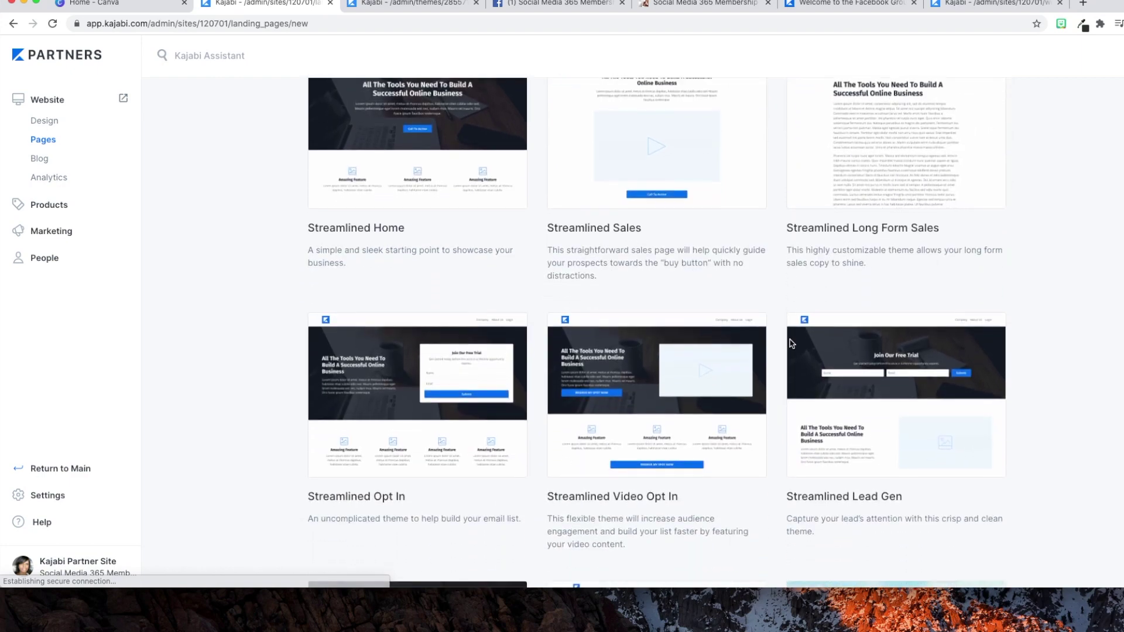
pyautogui.scroll(-11, 789, 343)
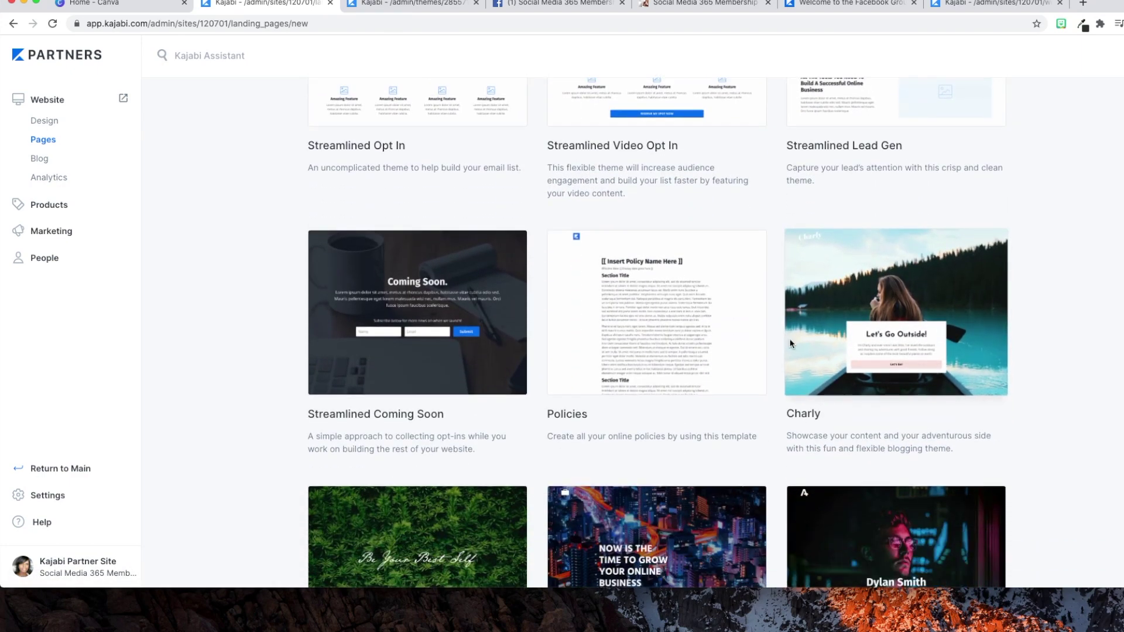
pyautogui.scroll(-9, 792, 343)
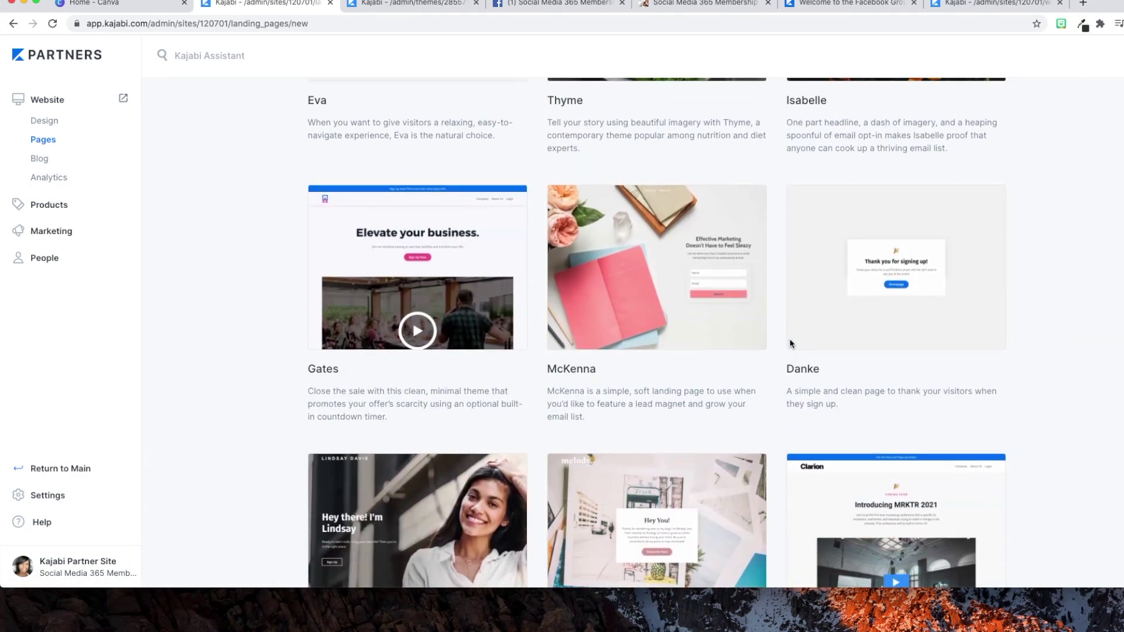
pyautogui.scroll(20, 791, 344)
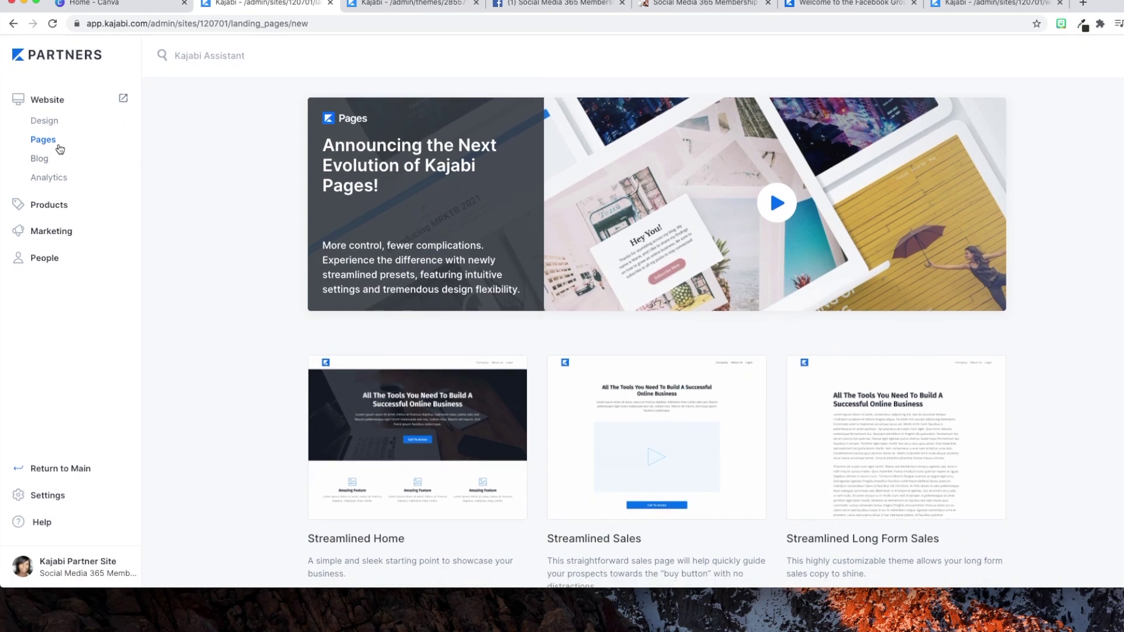
pyautogui.click(45, 141)
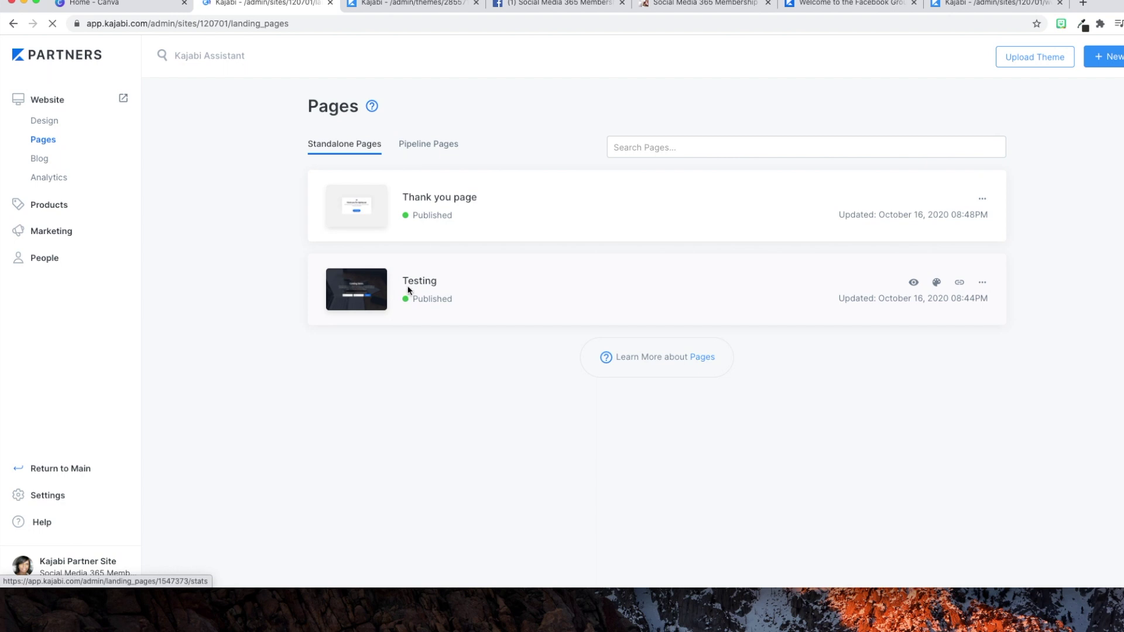
pyautogui.click(412, 286)
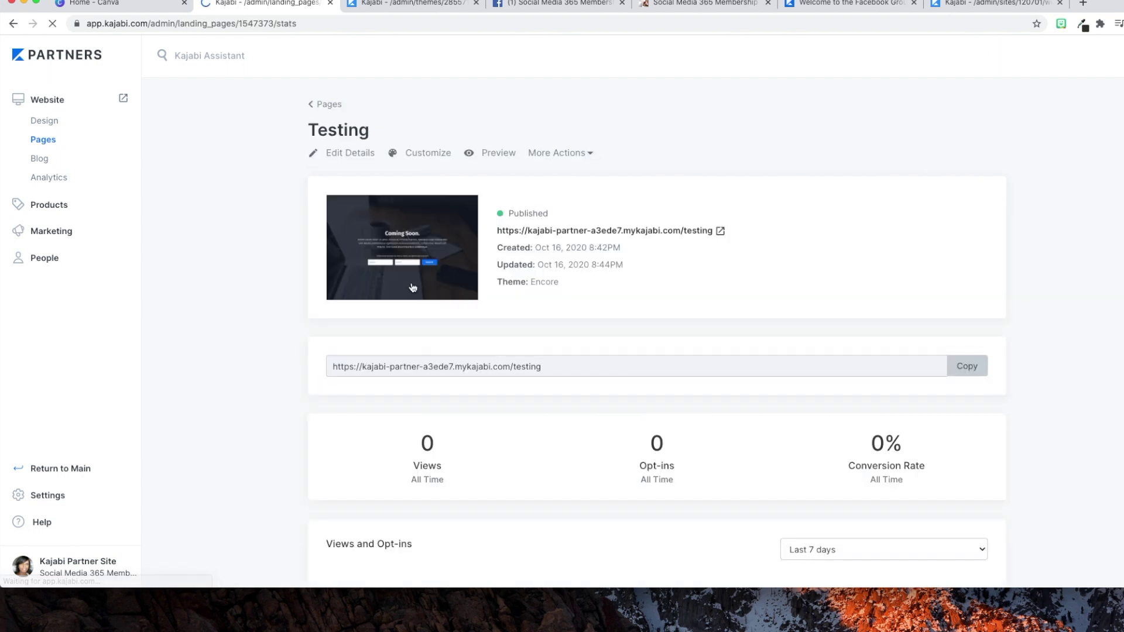
pyautogui.click(426, 155)
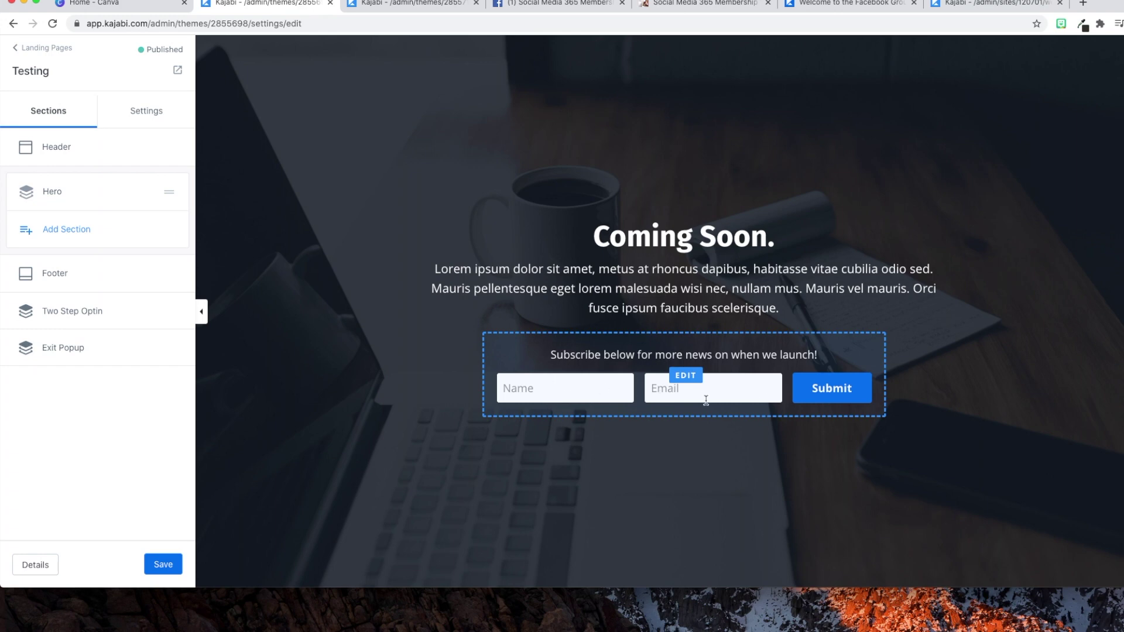
# - Open the Hero section and edit its 'Coming Soon.' text block
pyautogui.click(328, 179)
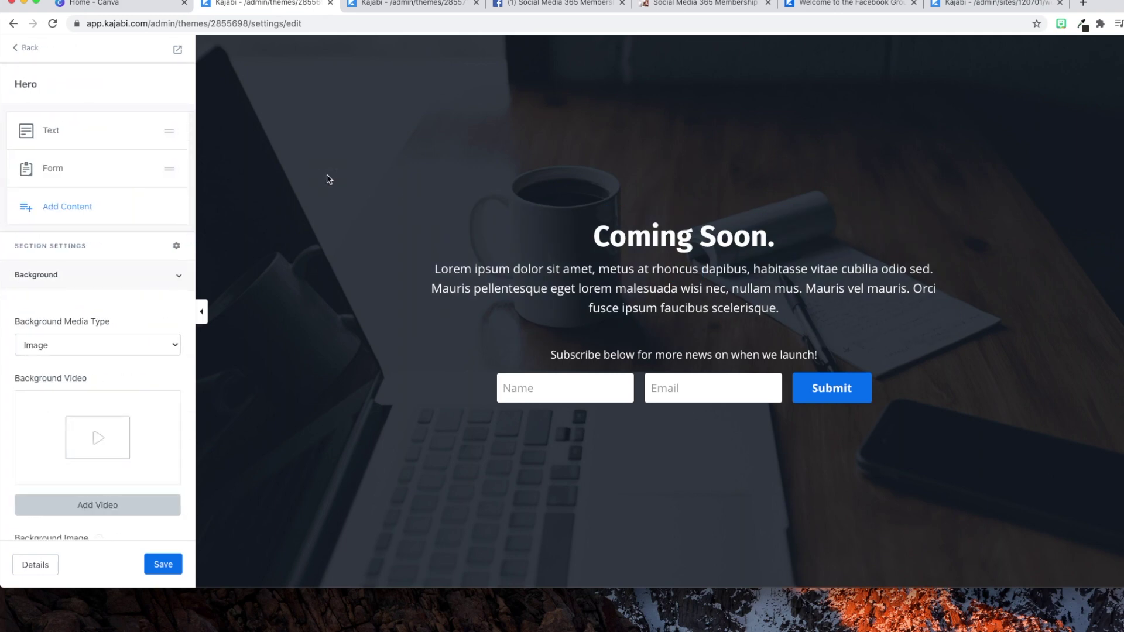
pyautogui.scroll(-5, 134, 410)
pyautogui.scroll(3, 130, 422)
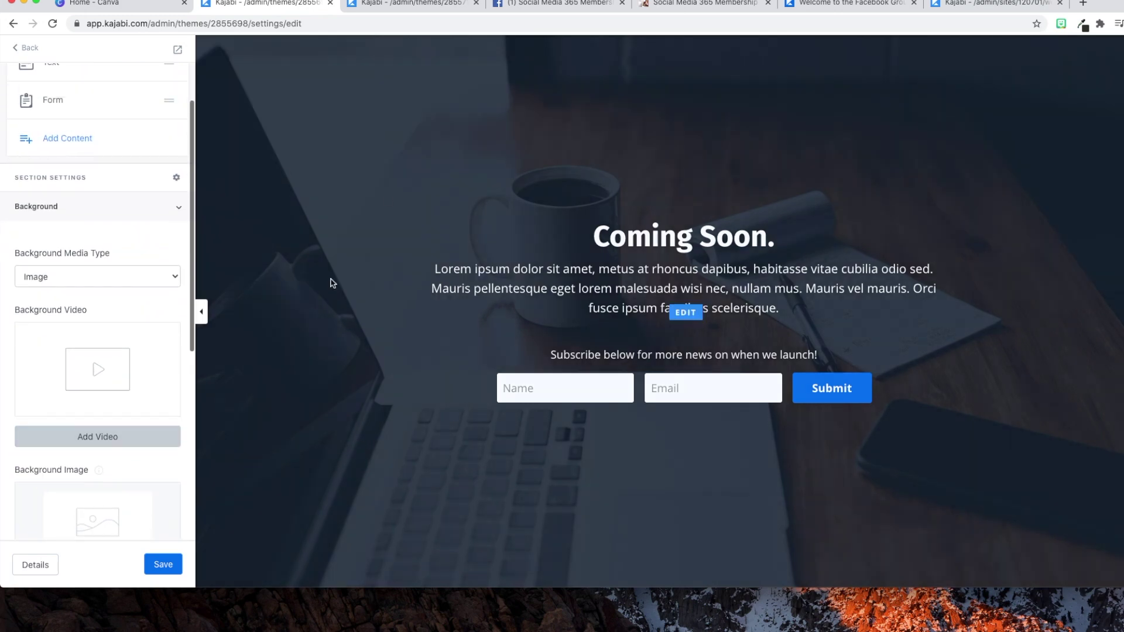
pyautogui.click(682, 276)
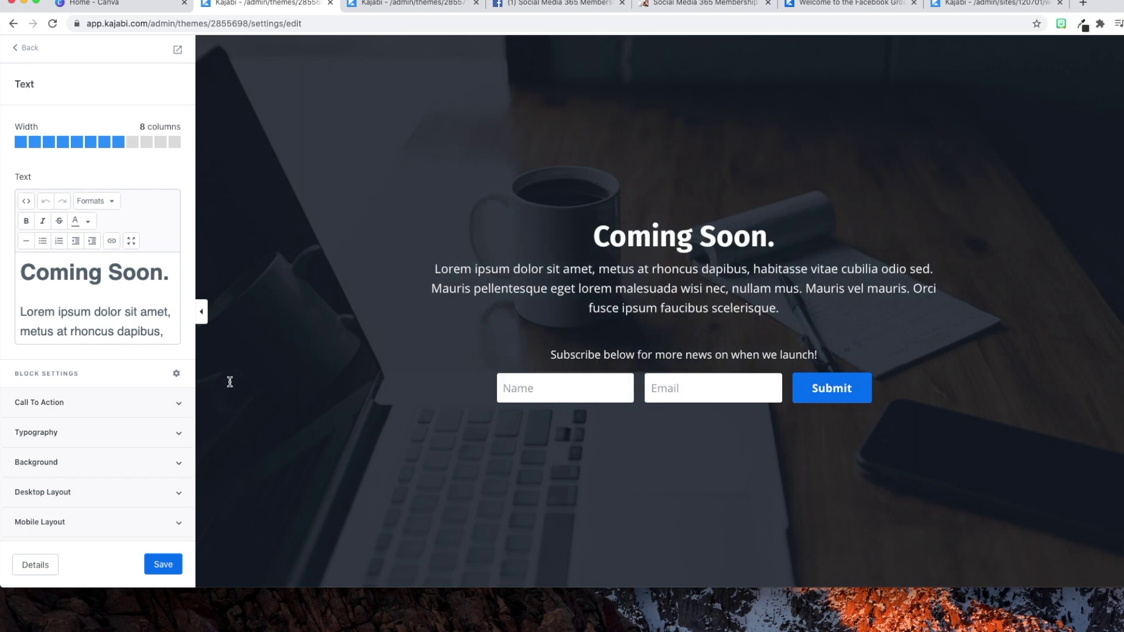
# - Select the Lorem ipsum paragraph, then open the subscribe form block's settings
pyautogui.tripleClick(33, 316)
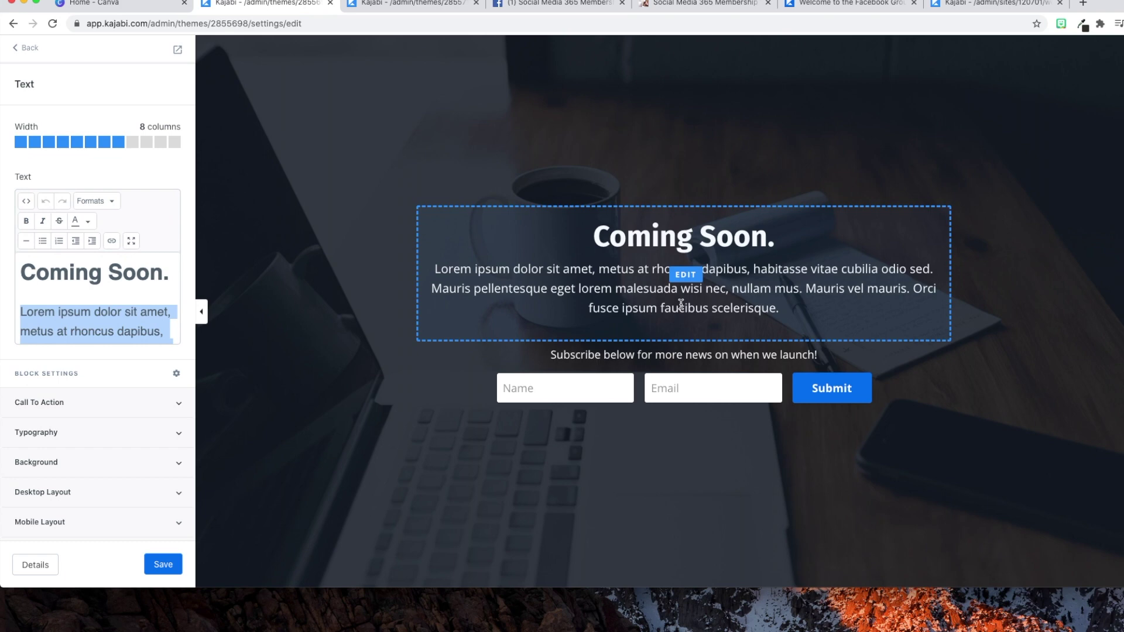
pyautogui.tripleClick(583, 283)
pyautogui.click(584, 284)
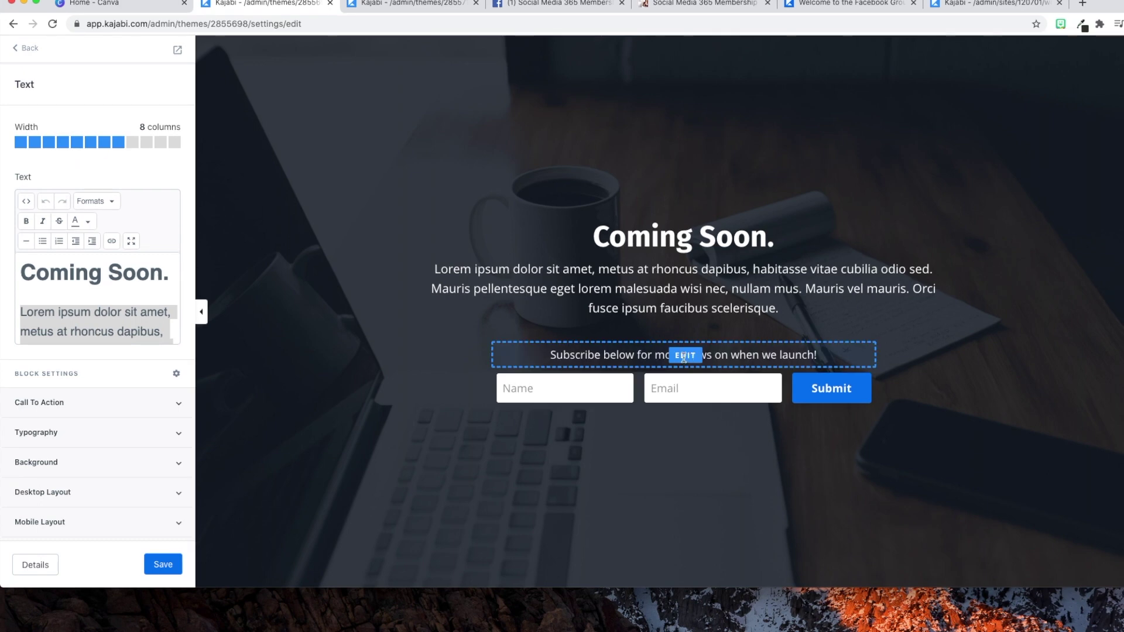
pyautogui.click(683, 357)
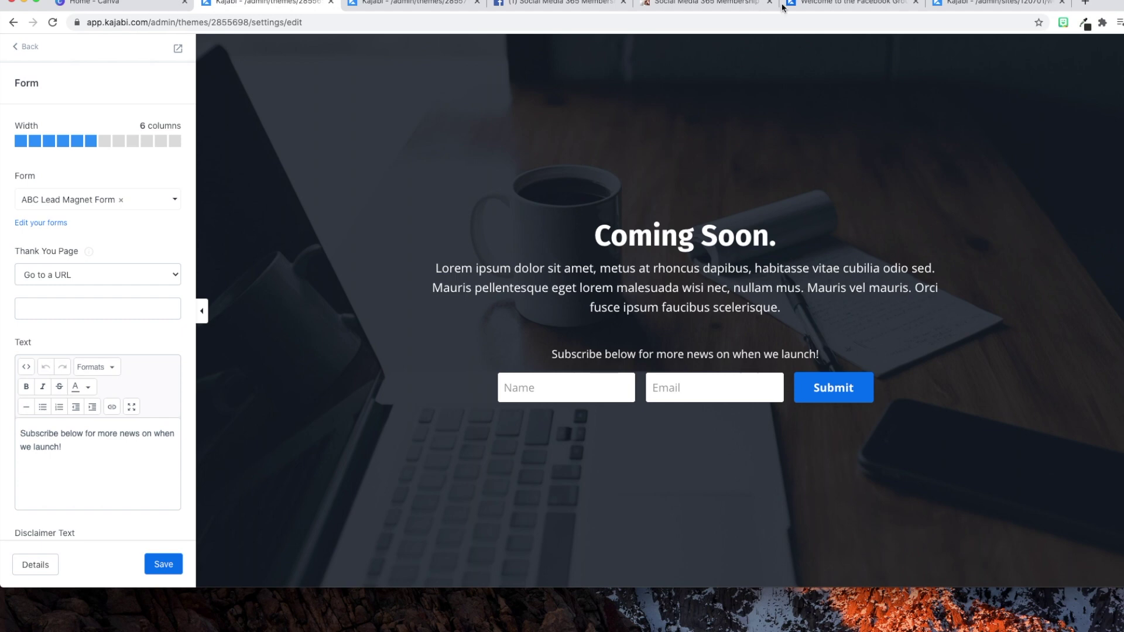
# - Check the Facebook group join and welcome pages, then bring up the Thank you page editor
pyautogui.click(709, 4)
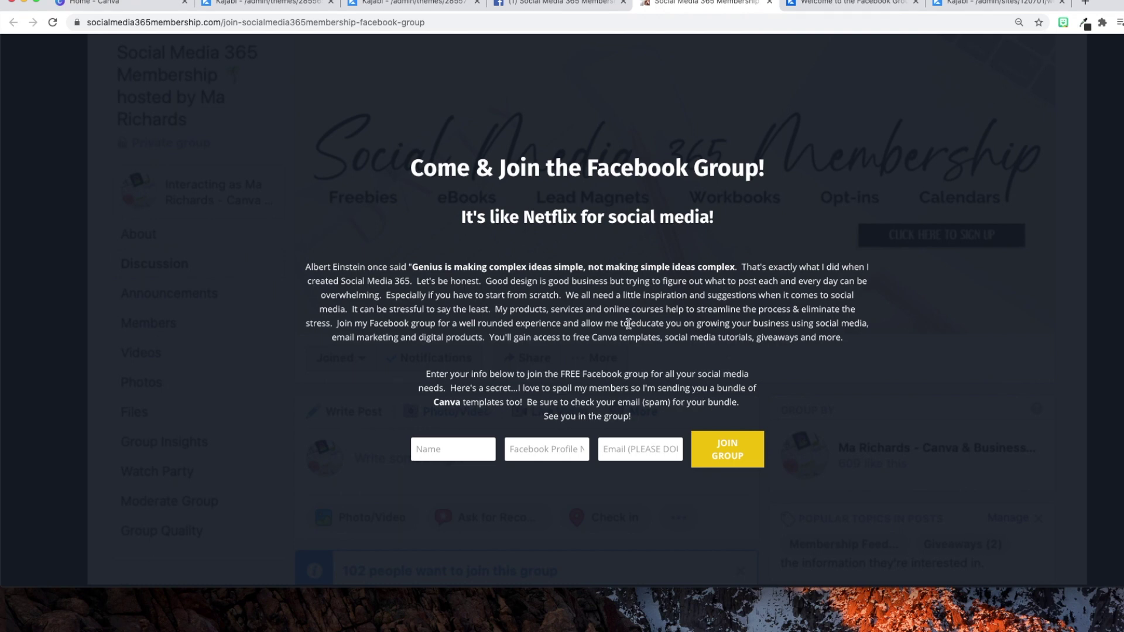
pyautogui.click(269, 5)
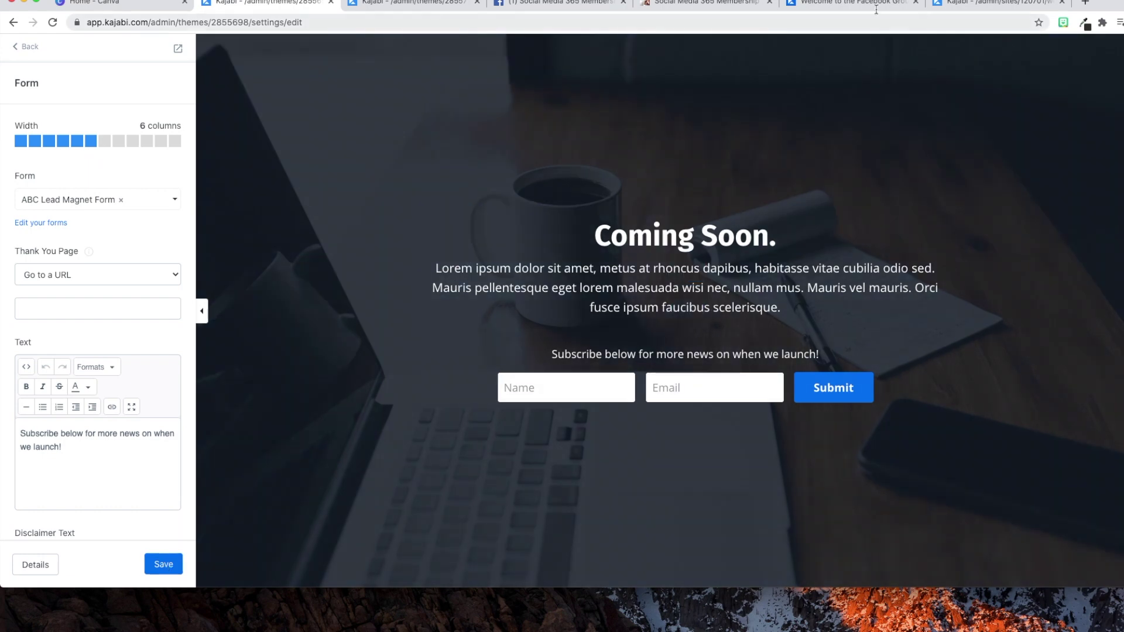
pyautogui.click(852, 5)
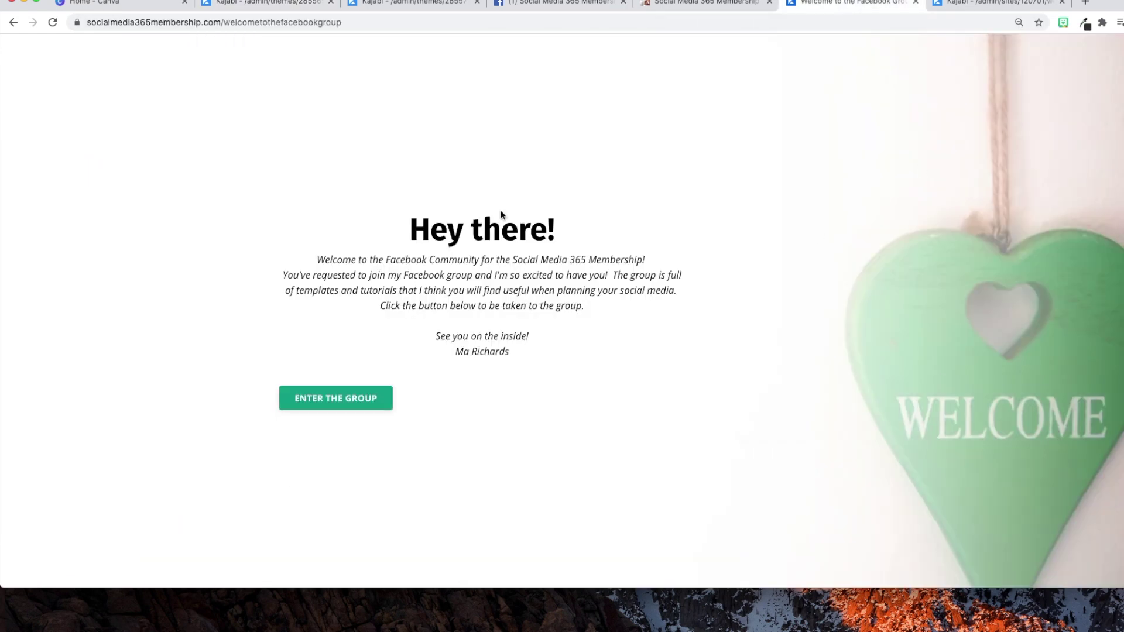
pyautogui.click(391, 5)
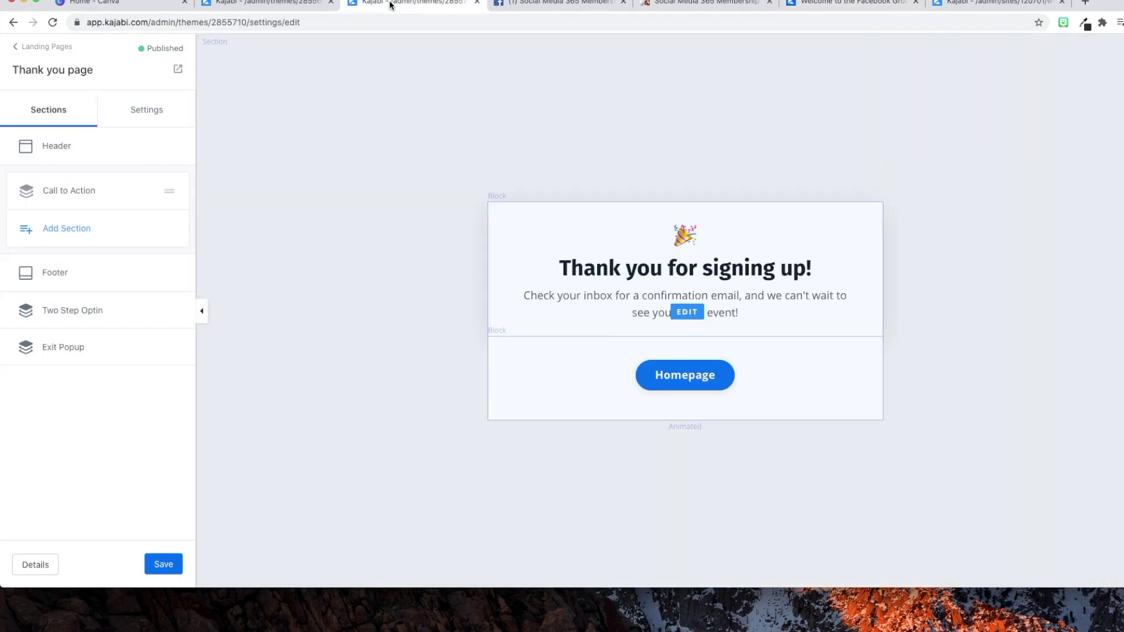
pyautogui.click(19, 50)
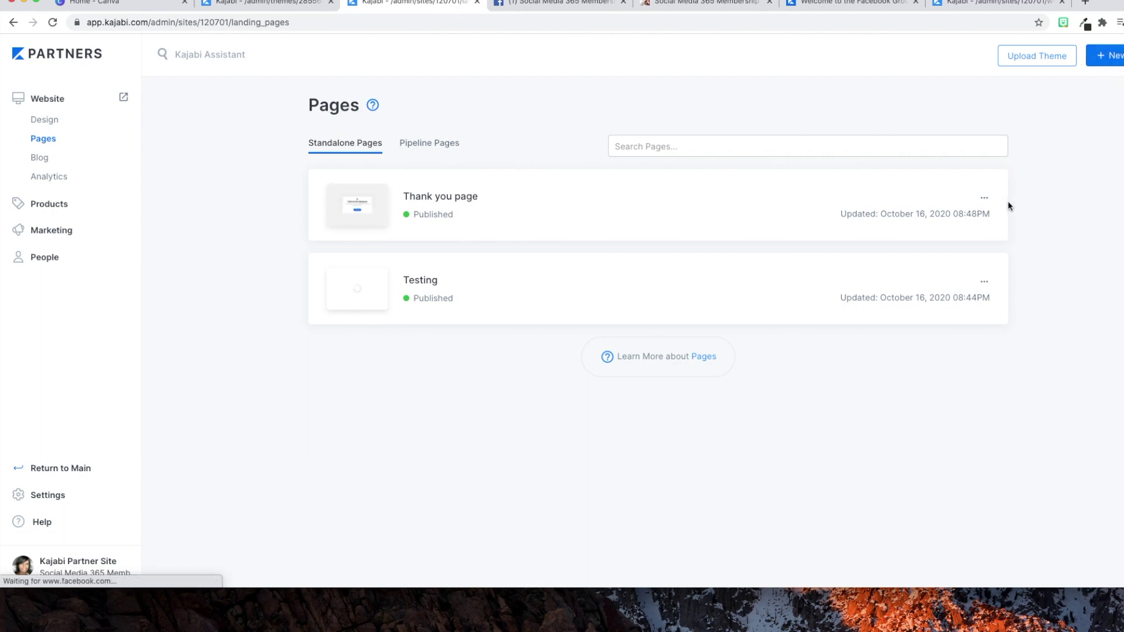
pyautogui.scroll(-15, 1008, 206)
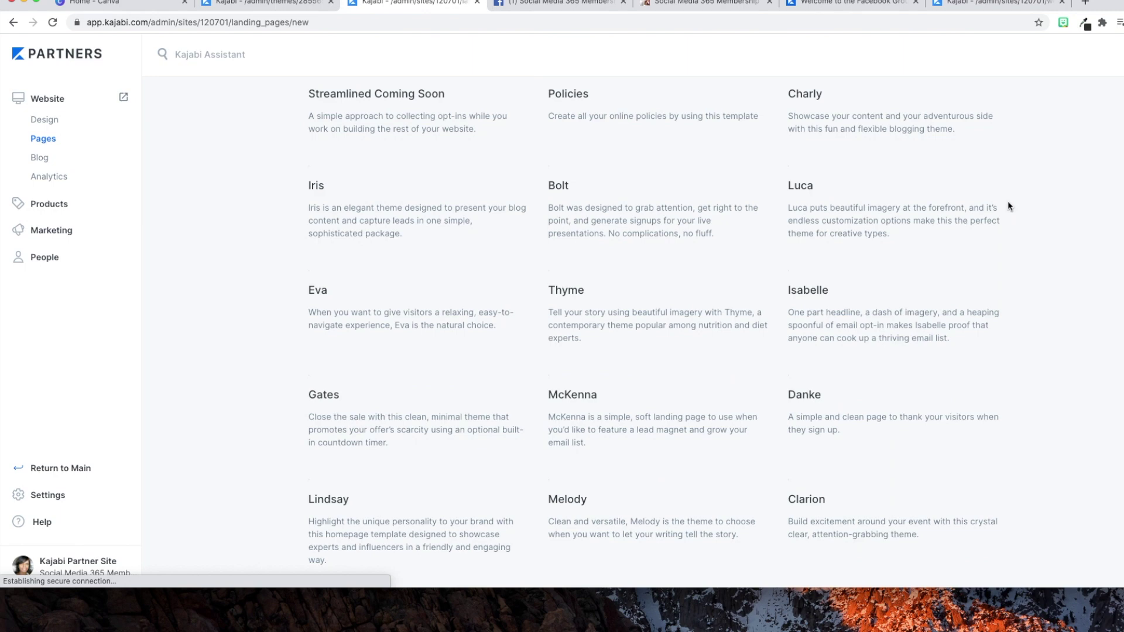
pyautogui.scroll(8, 1008, 206)
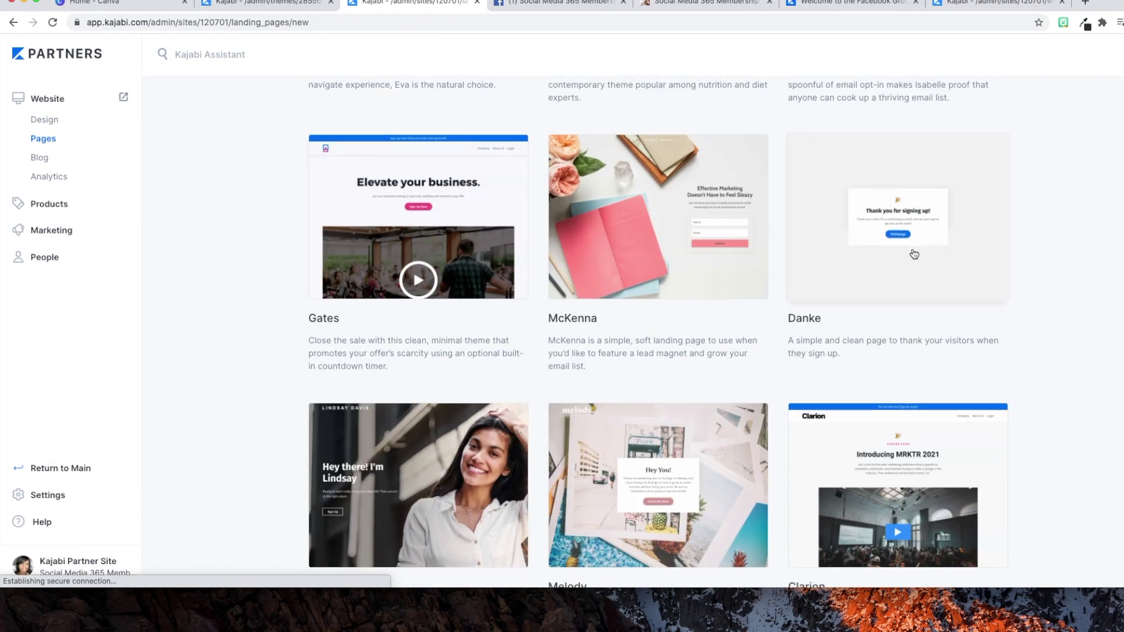
pyautogui.scroll(5, 737, 189)
pyautogui.scroll(8, 737, 189)
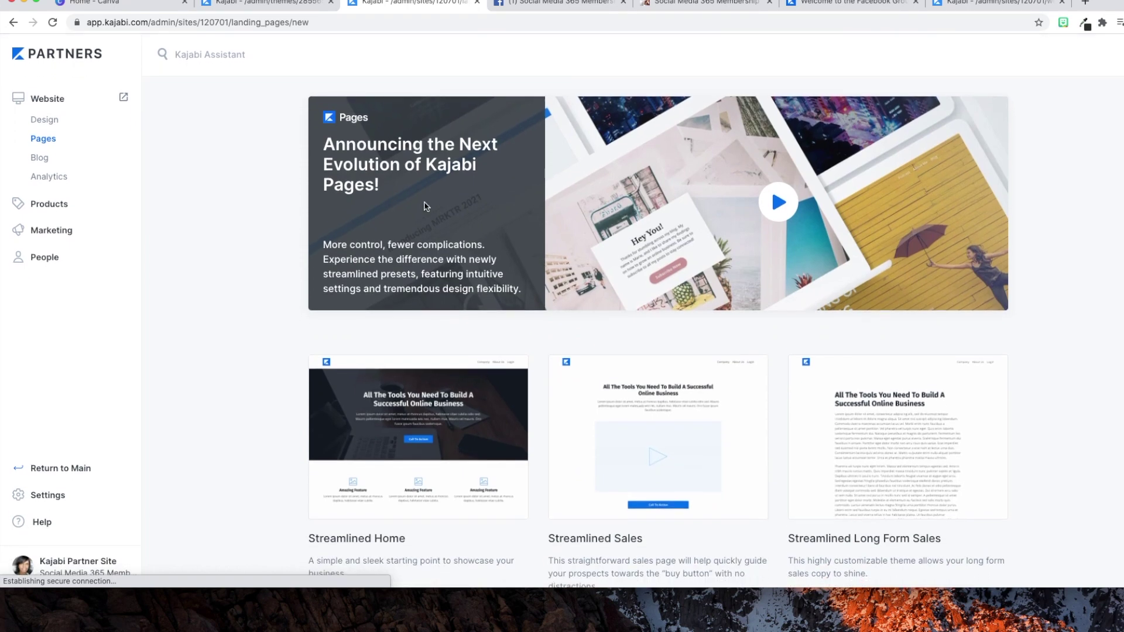
pyautogui.click(41, 139)
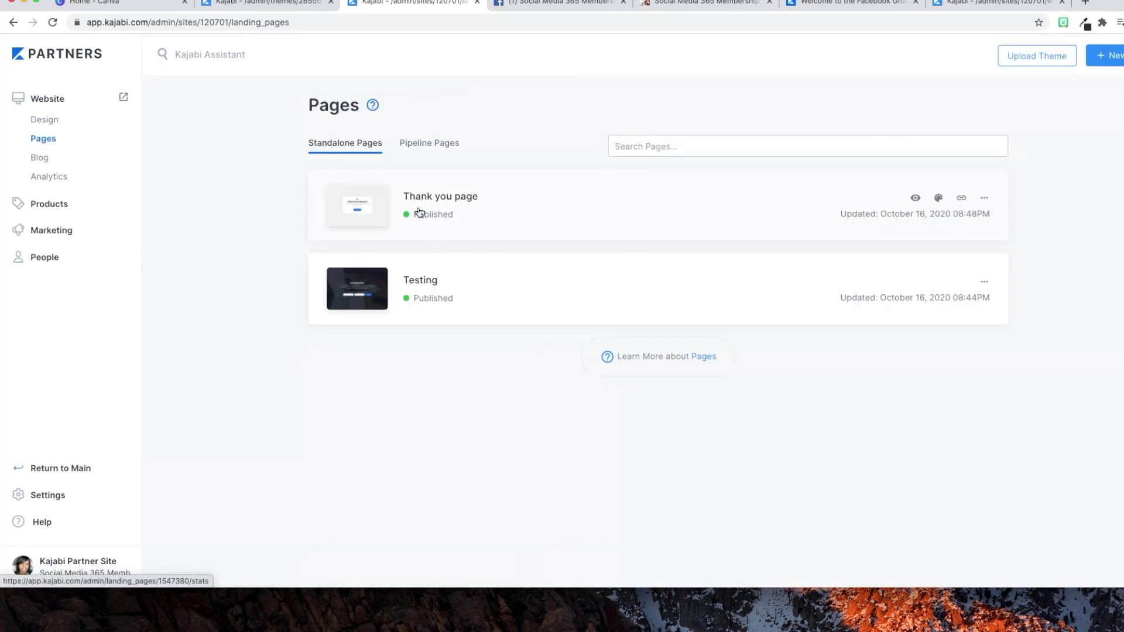
pyautogui.click(432, 202)
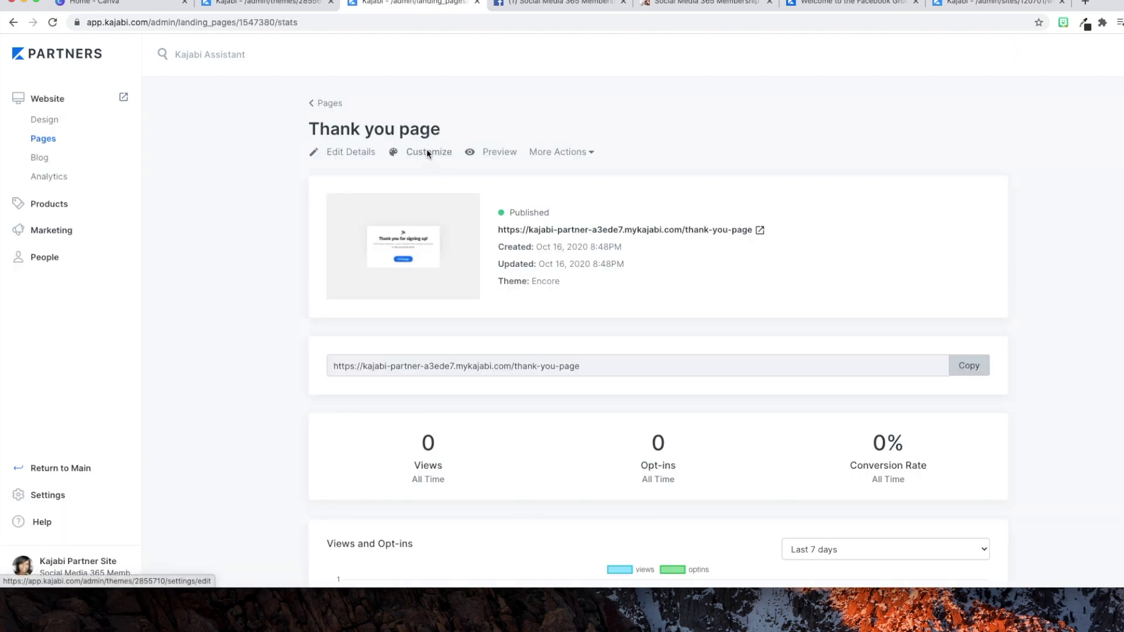
pyautogui.click(427, 152)
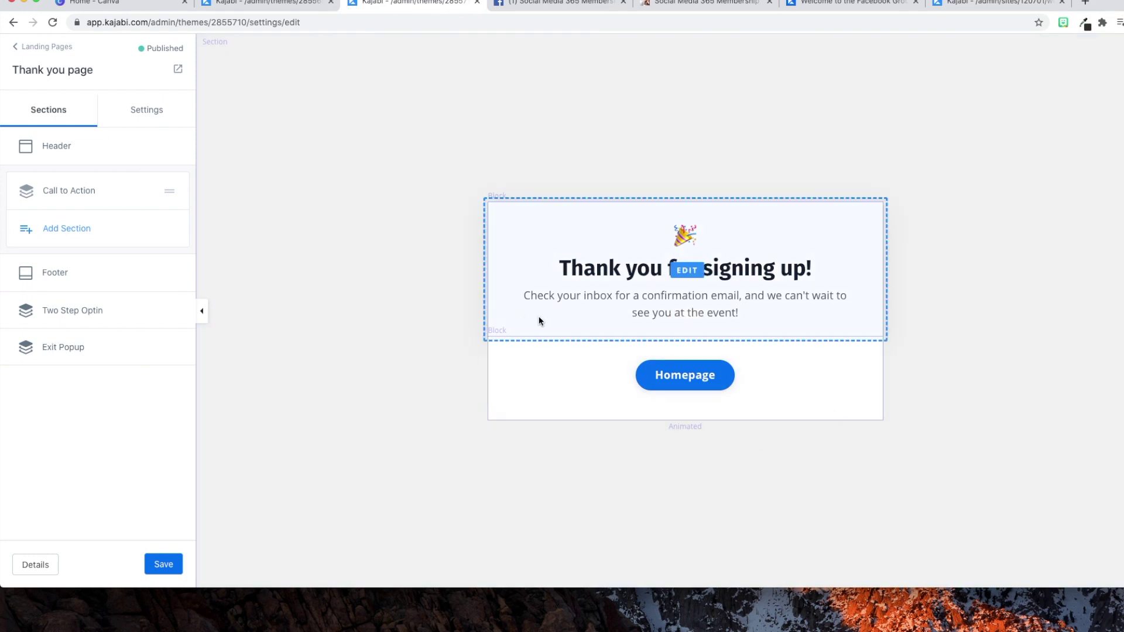
# - Inspect the Thank you page's Call to Action background settings, then view the welcome page
pyautogui.click(861, 4)
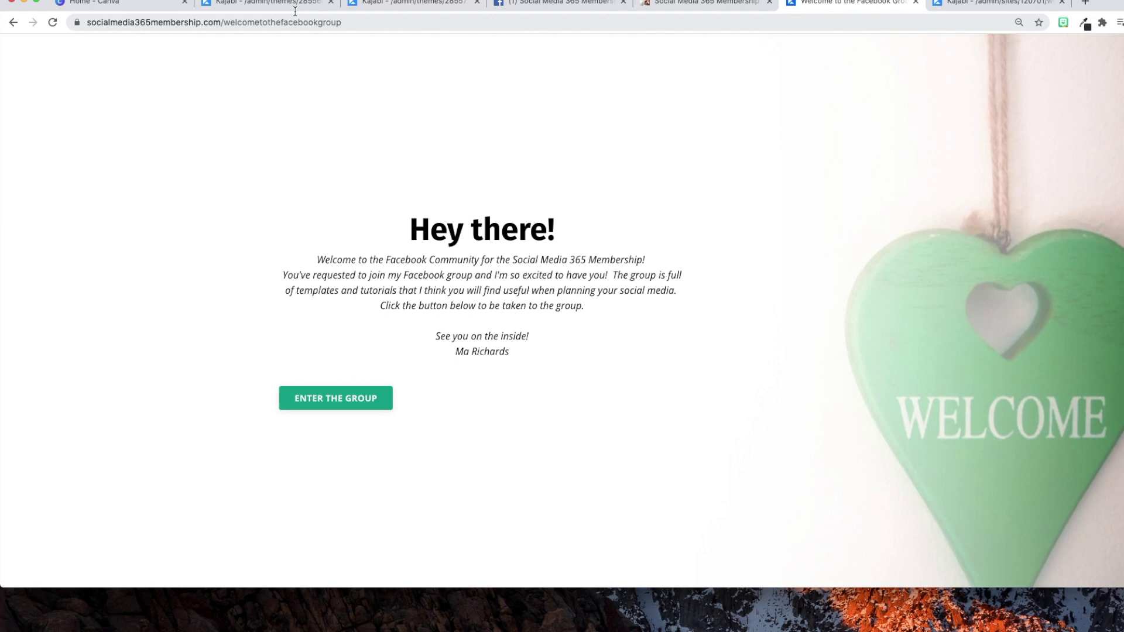
pyautogui.click(406, 8)
pyautogui.click(303, 134)
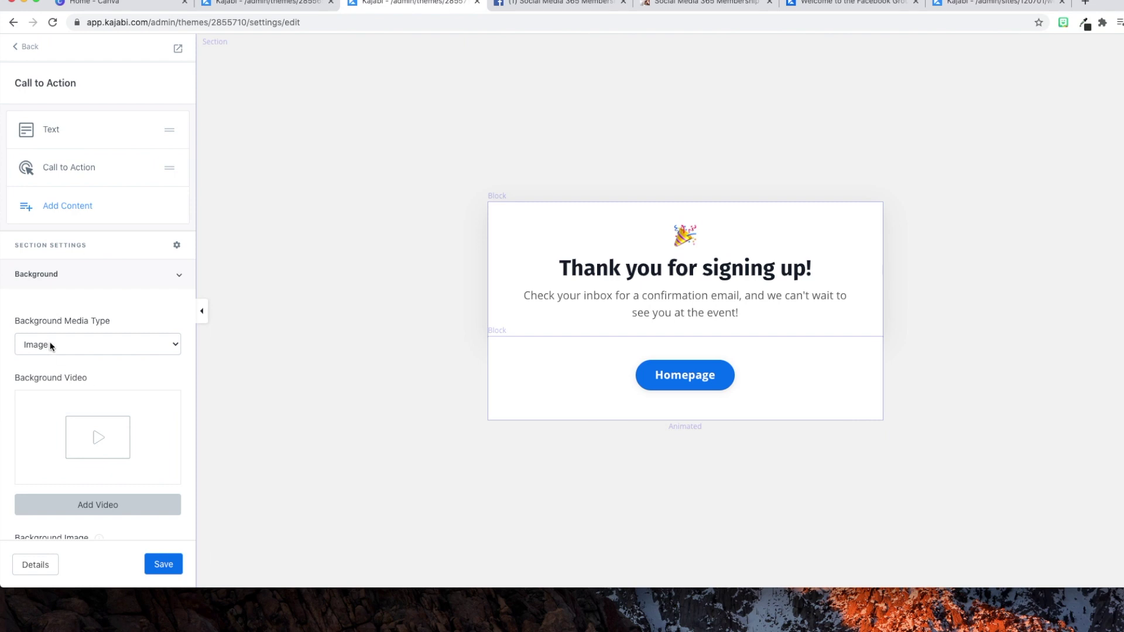
pyautogui.scroll(-4, 155, 348)
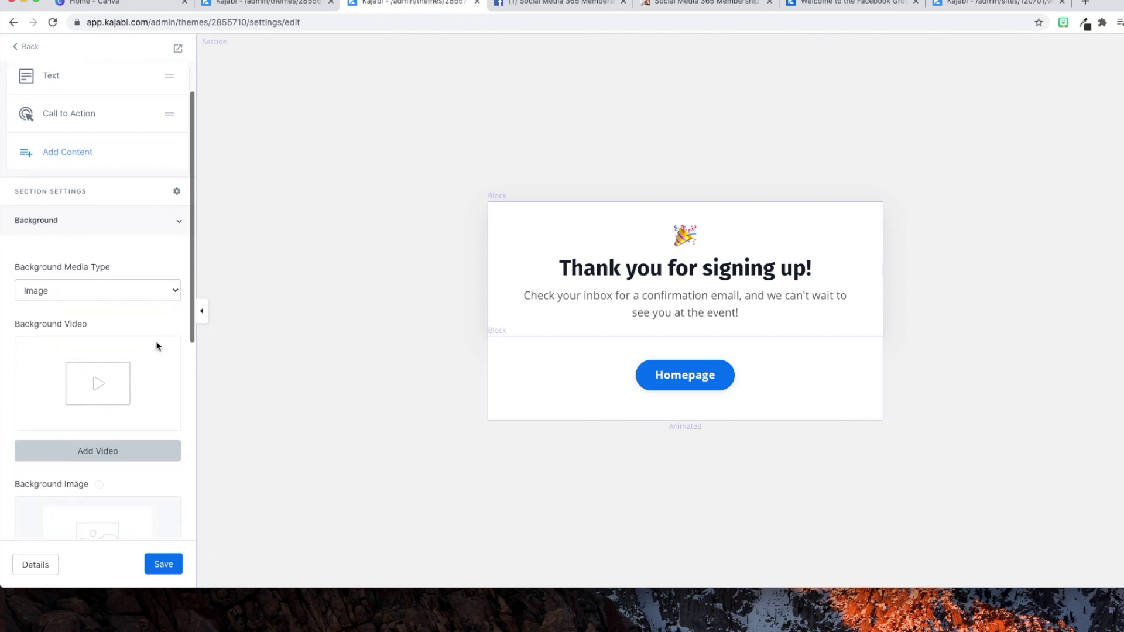
pyautogui.scroll(-1, 157, 346)
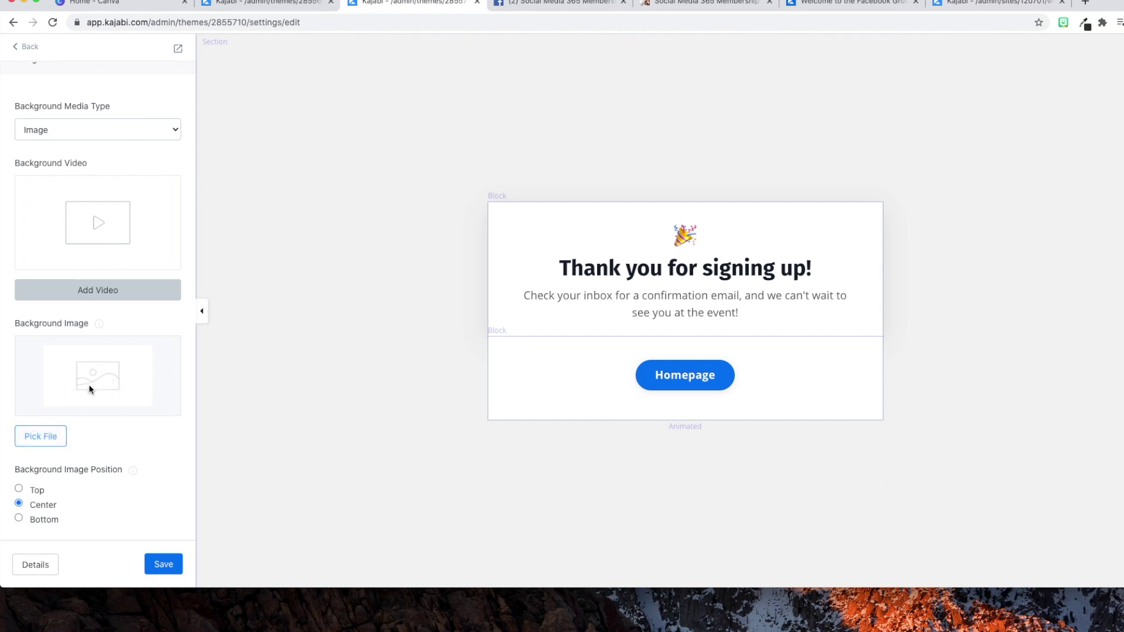
pyautogui.scroll(3, 89, 388)
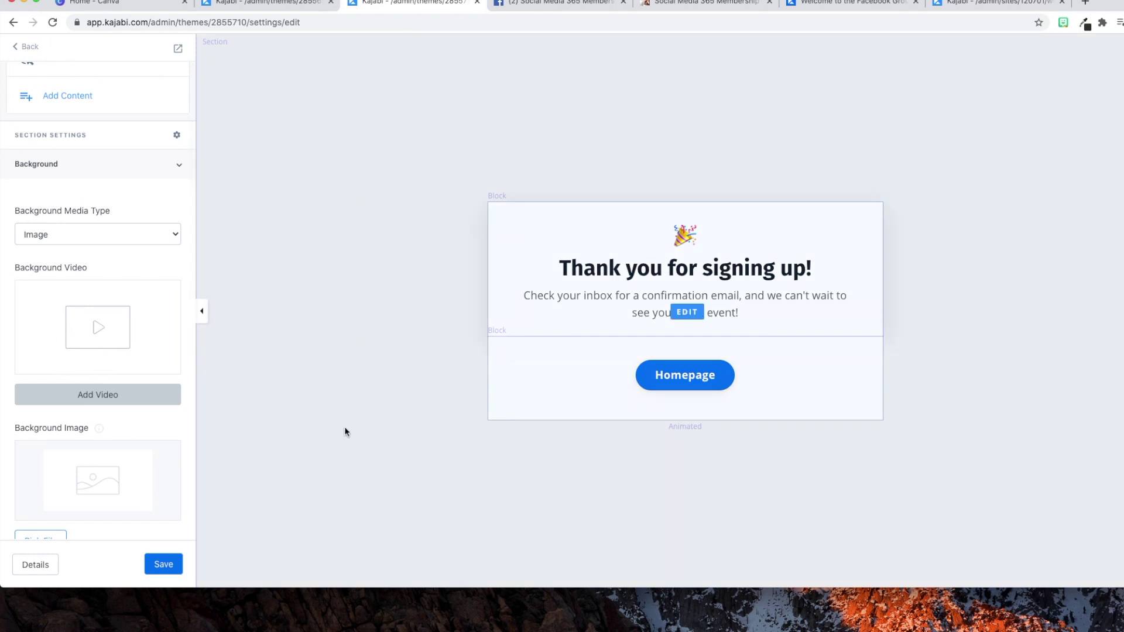
pyautogui.scroll(-3, 96, 406)
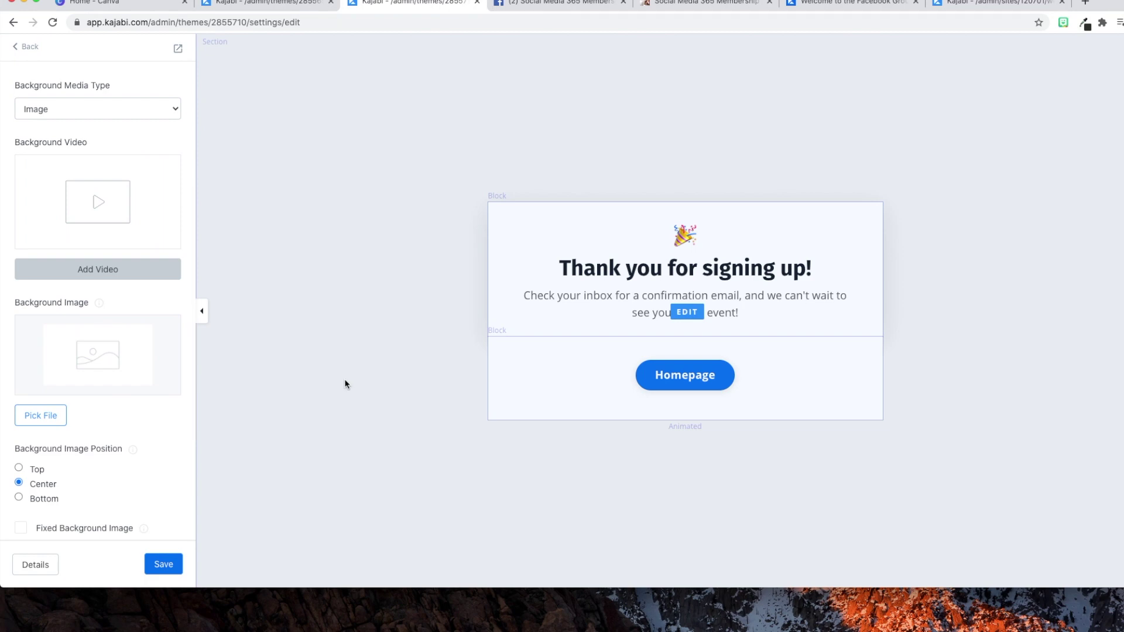
pyautogui.click(819, 6)
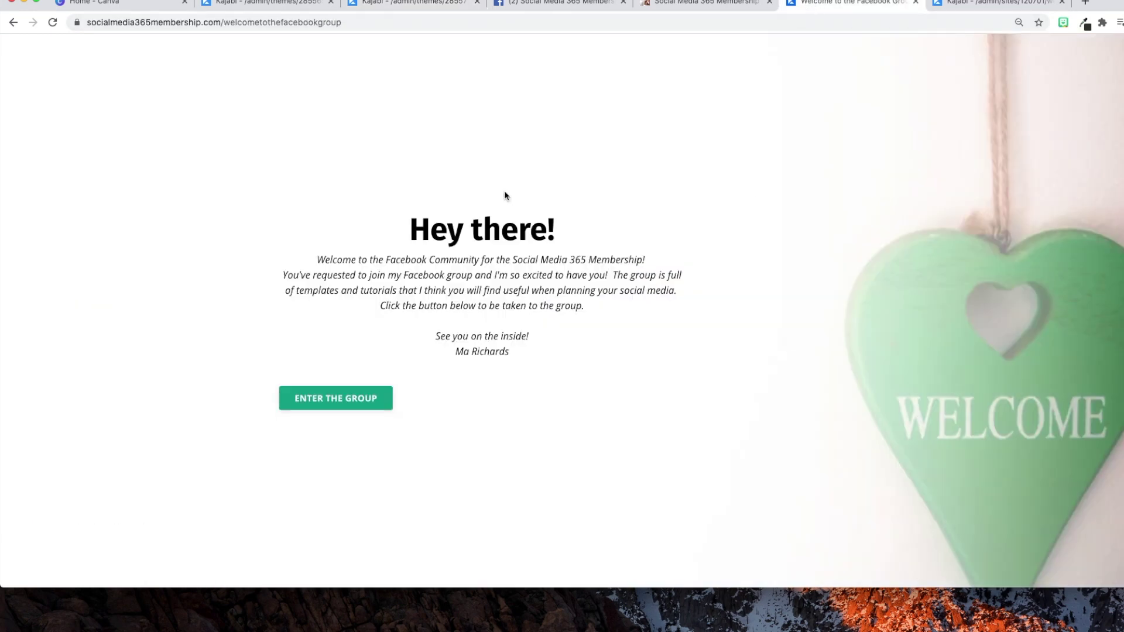
# - Cycle through the open pages, then open the Thank you page's Homepage button settings
pyautogui.click(278, 4)
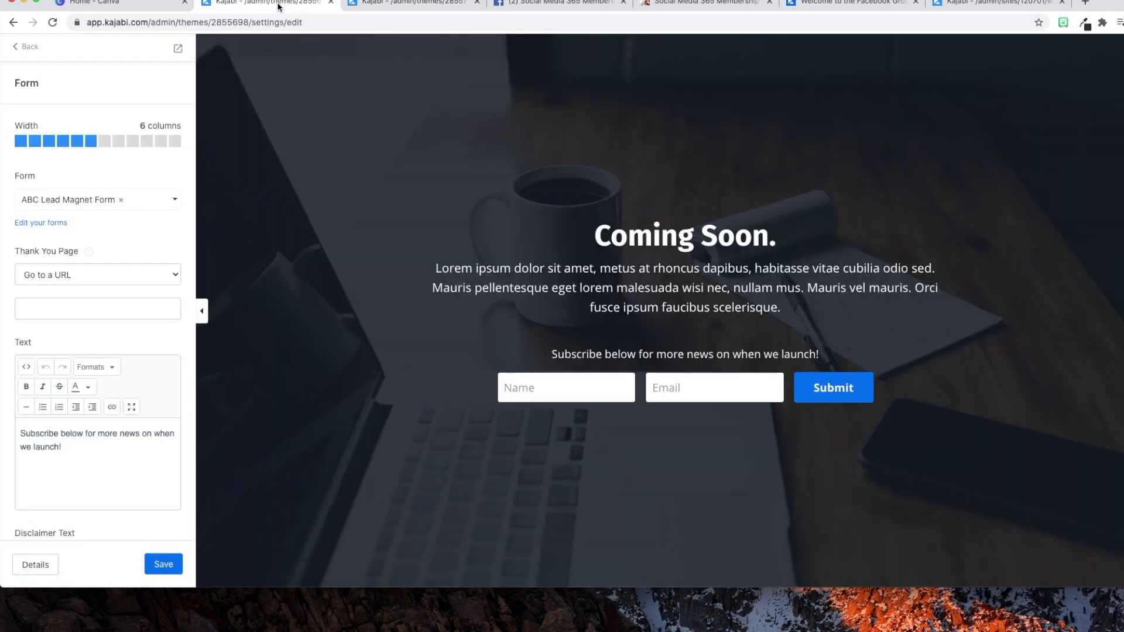
pyautogui.click(352, 5)
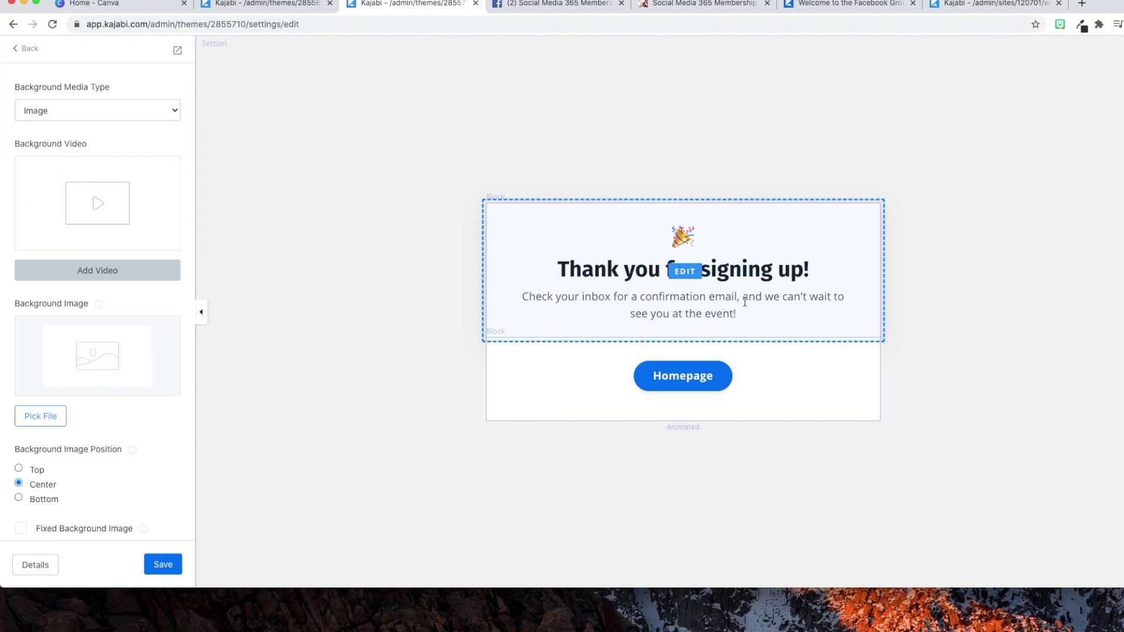
pyautogui.click(820, 8)
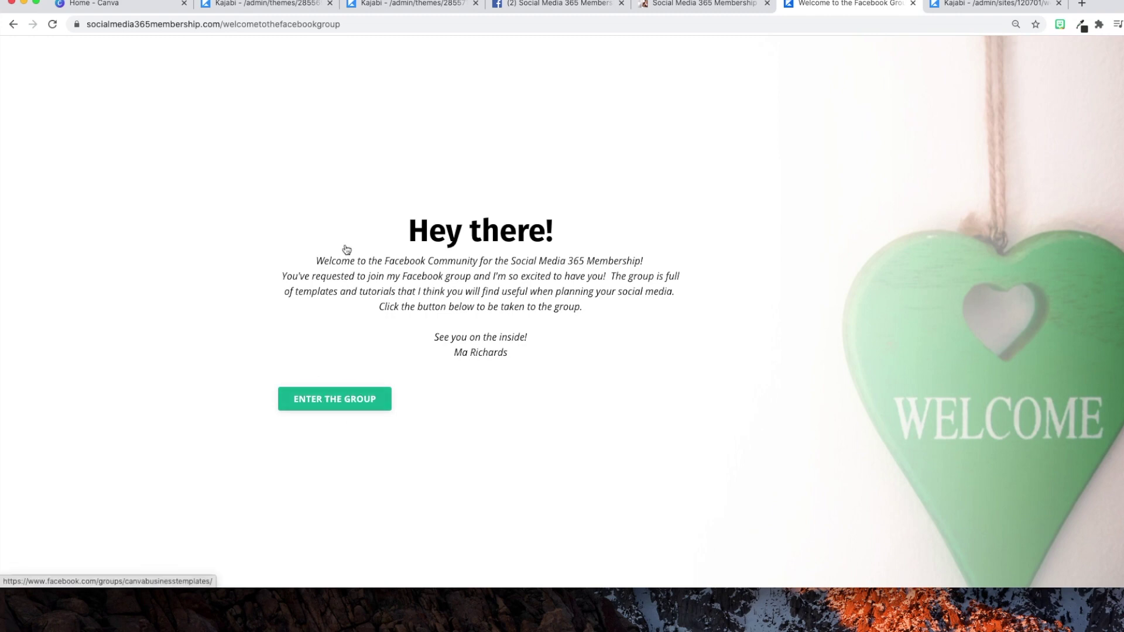
pyautogui.click(581, 9)
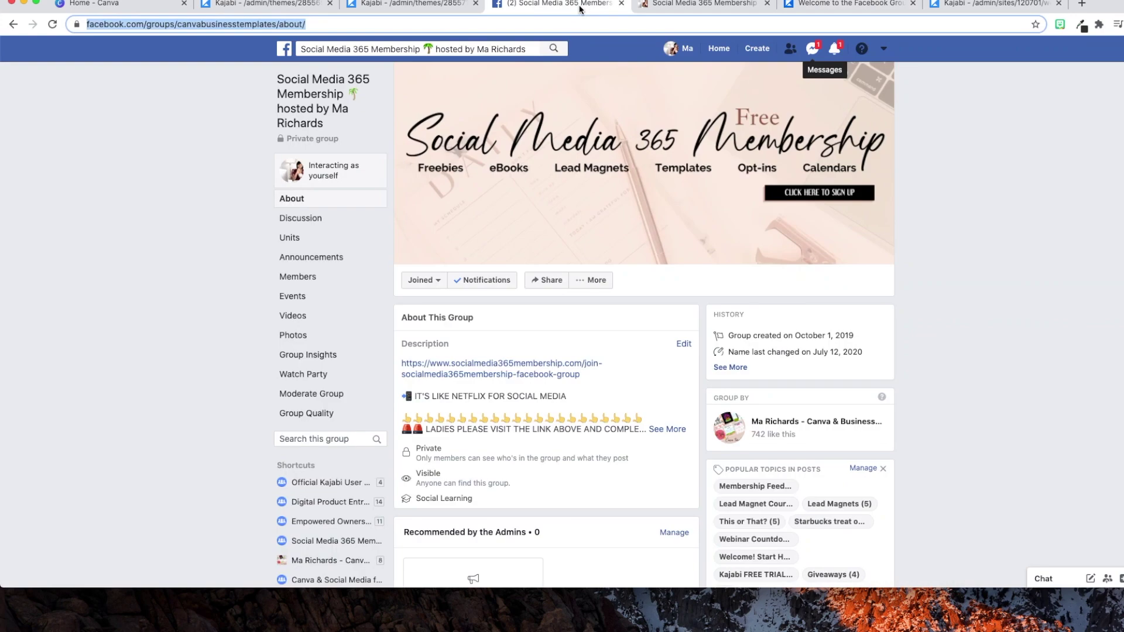
pyautogui.click(407, 6)
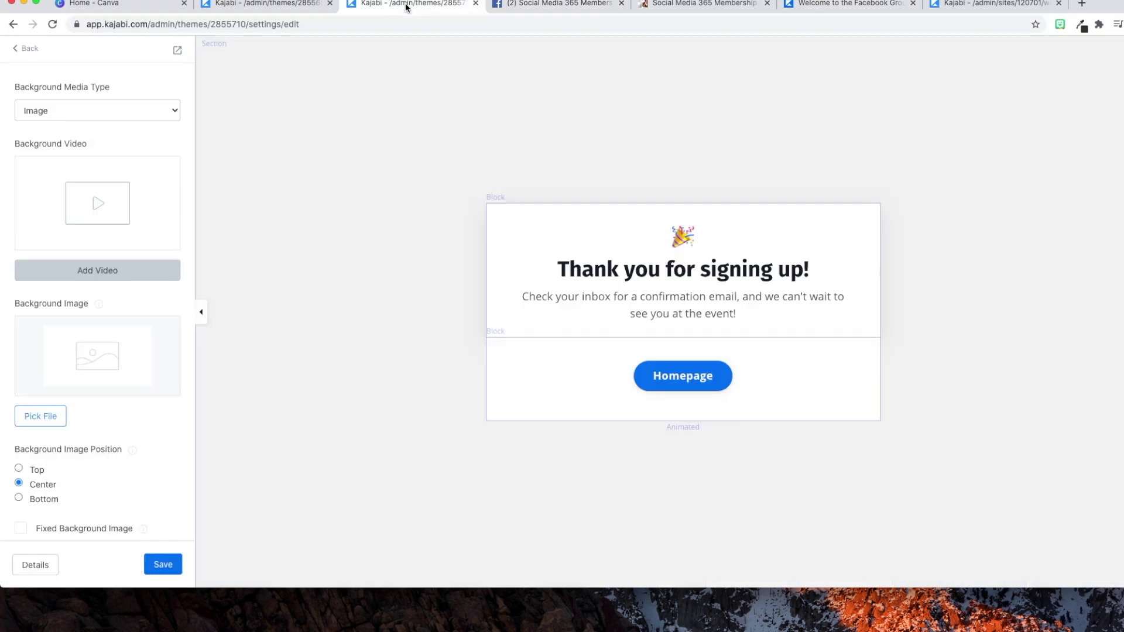
pyautogui.click(689, 386)
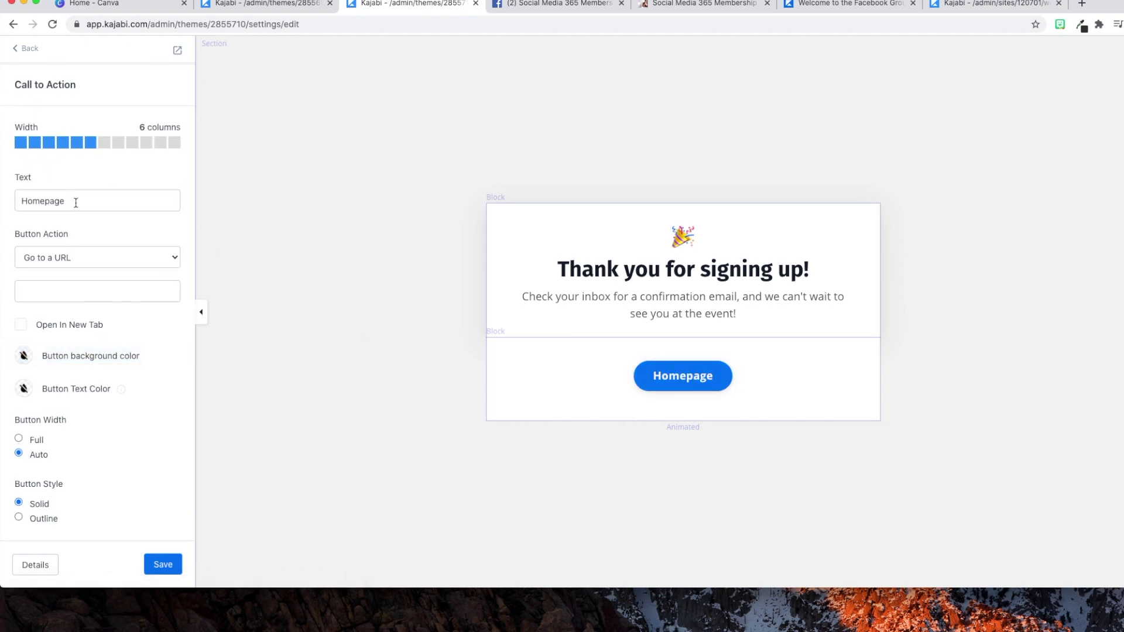
# - Replace the button label 'Homepage' with 'Enter Facebook Group'
pyautogui.doubleClick(75, 202)
pyautogui.write('Enter Fac')
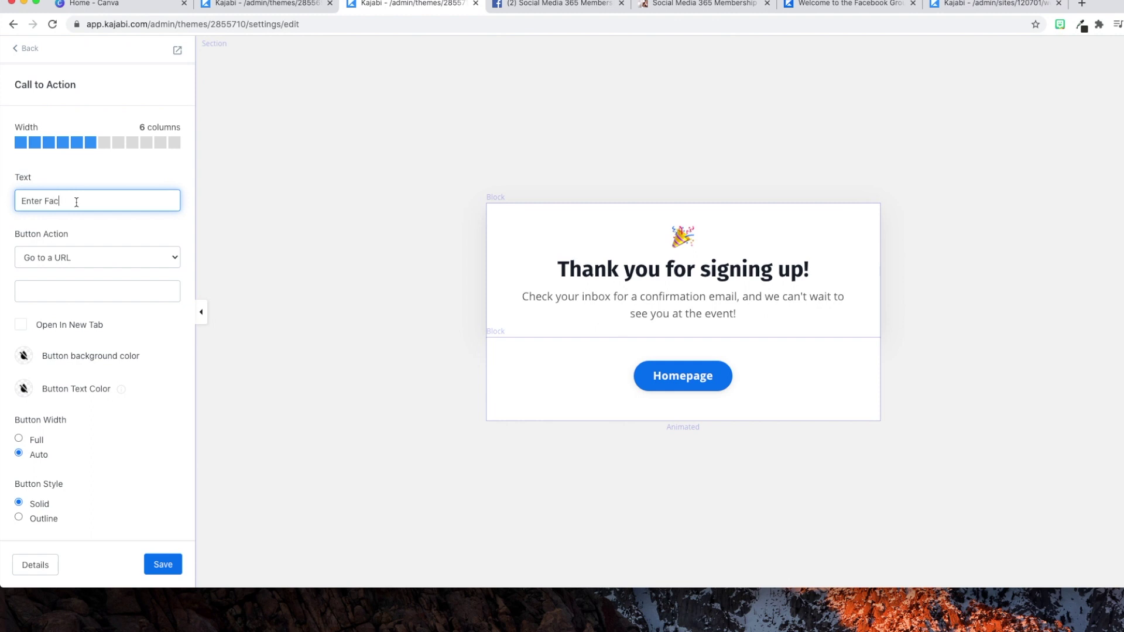
pyautogui.write('ebook Grou')
pyautogui.press('BackSpace')
pyautogui.write('oup')
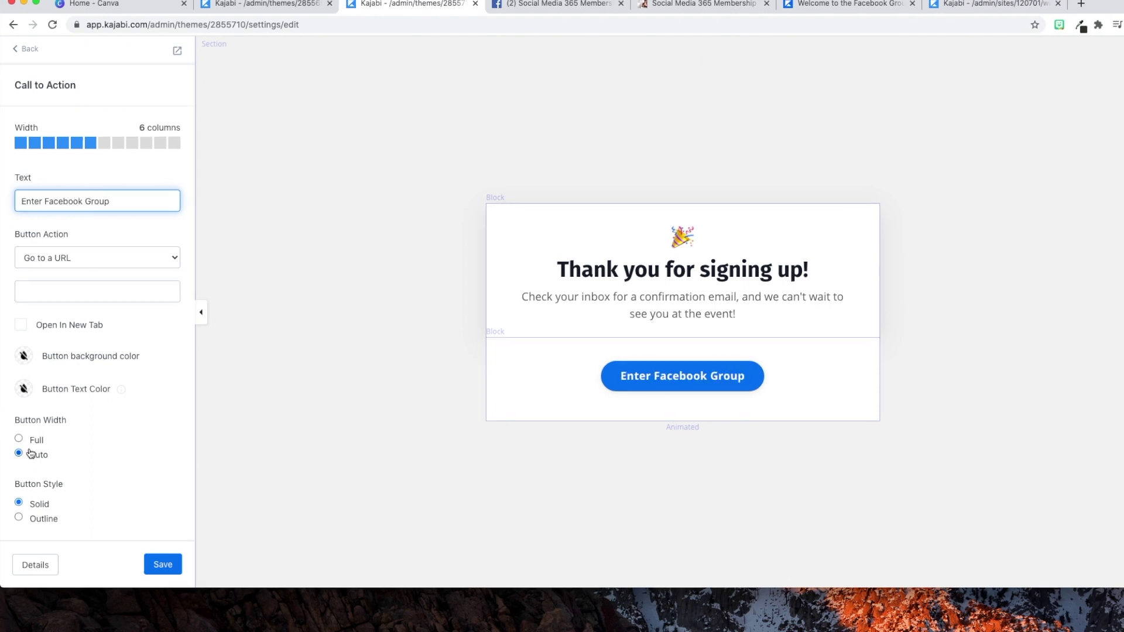
# - Keep the button's action set to 'Go to a URL'
pyautogui.scroll(-2, 30, 447)
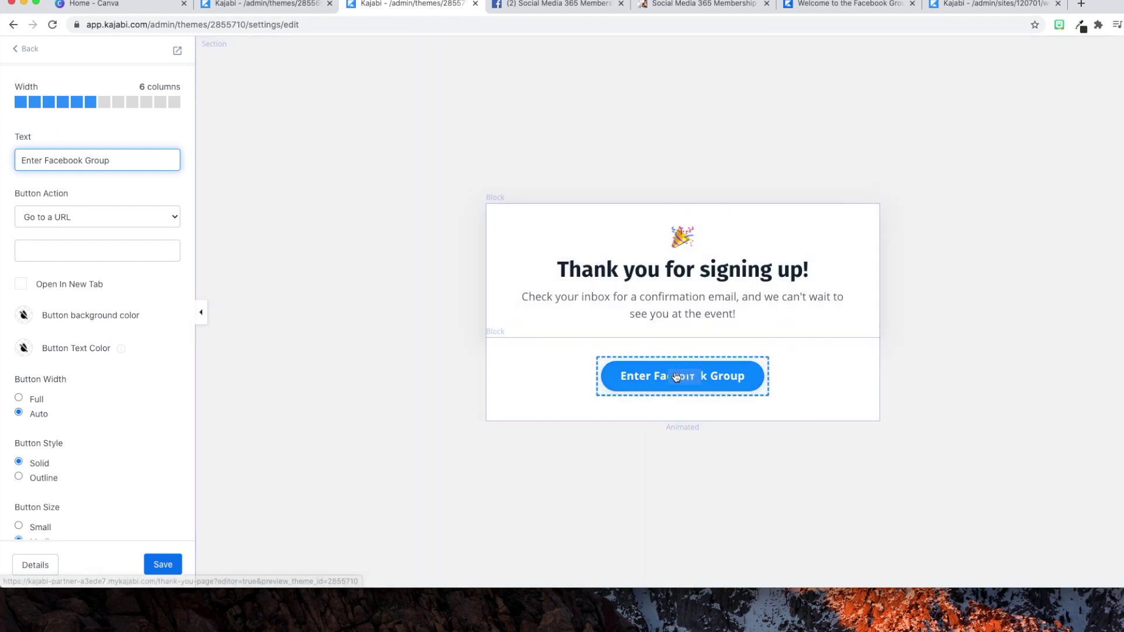
pyautogui.scroll(-5, 96, 417)
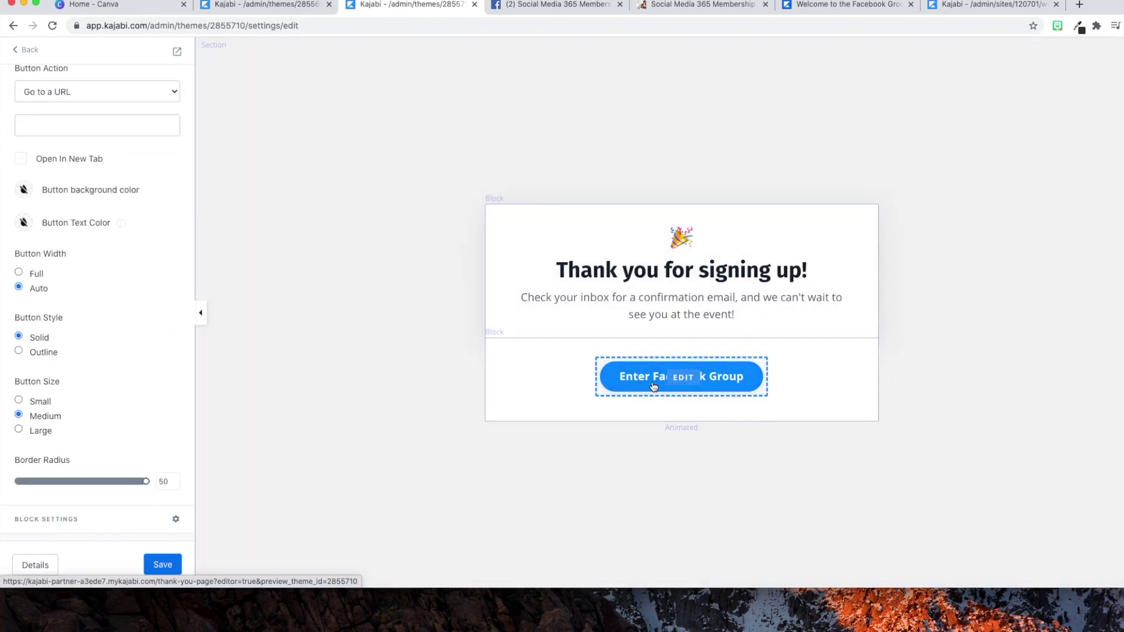
pyautogui.click(678, 379)
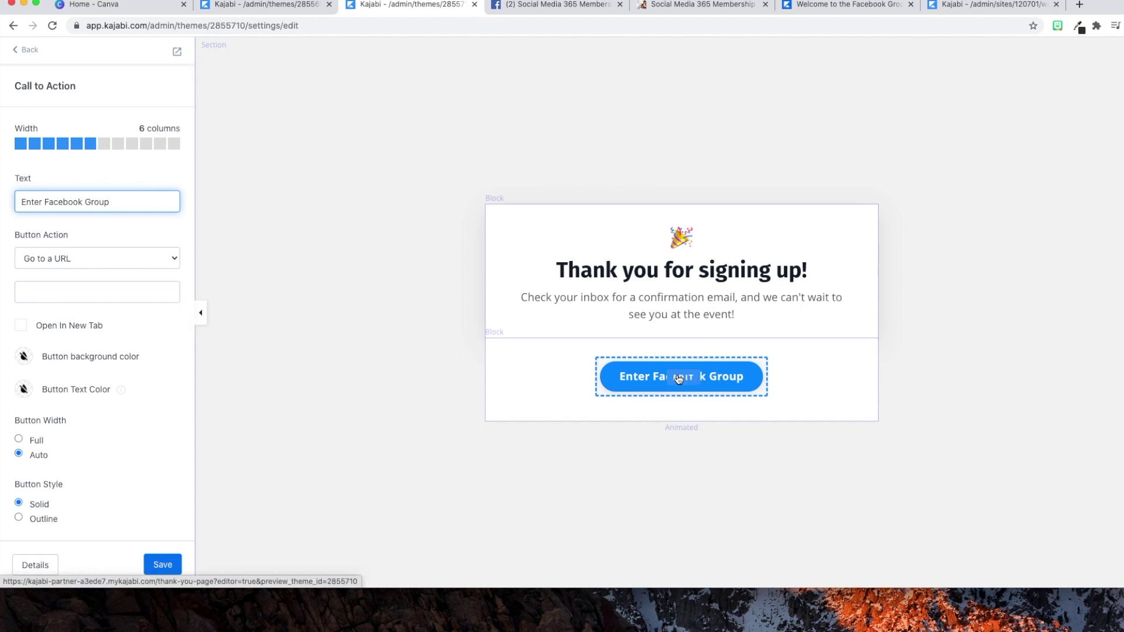
pyautogui.click(114, 261)
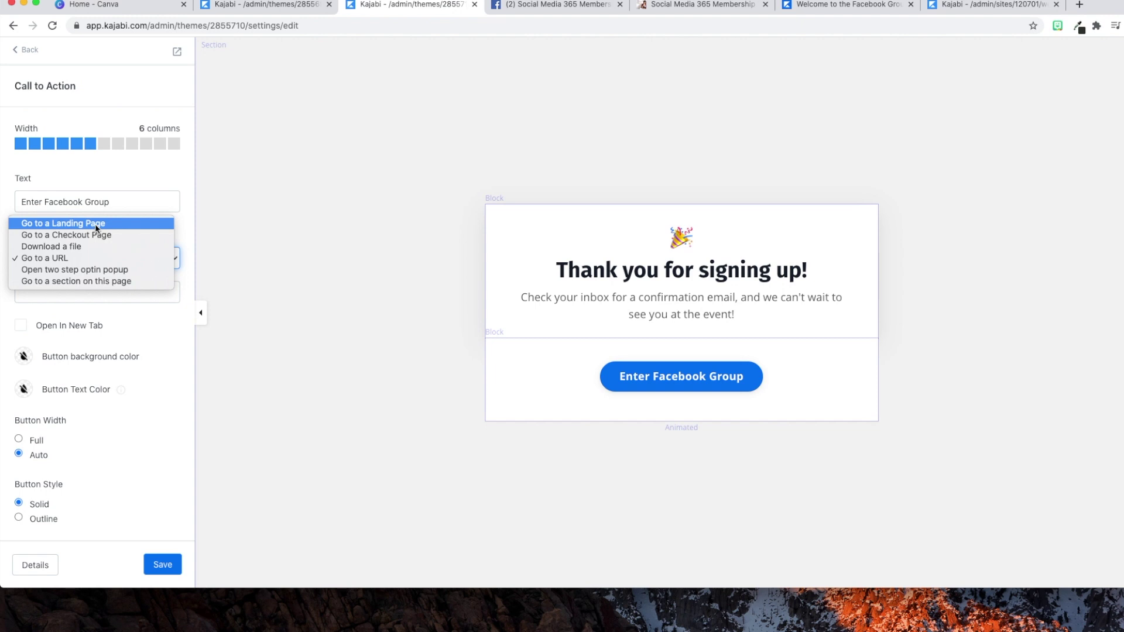
pyautogui.click(82, 259)
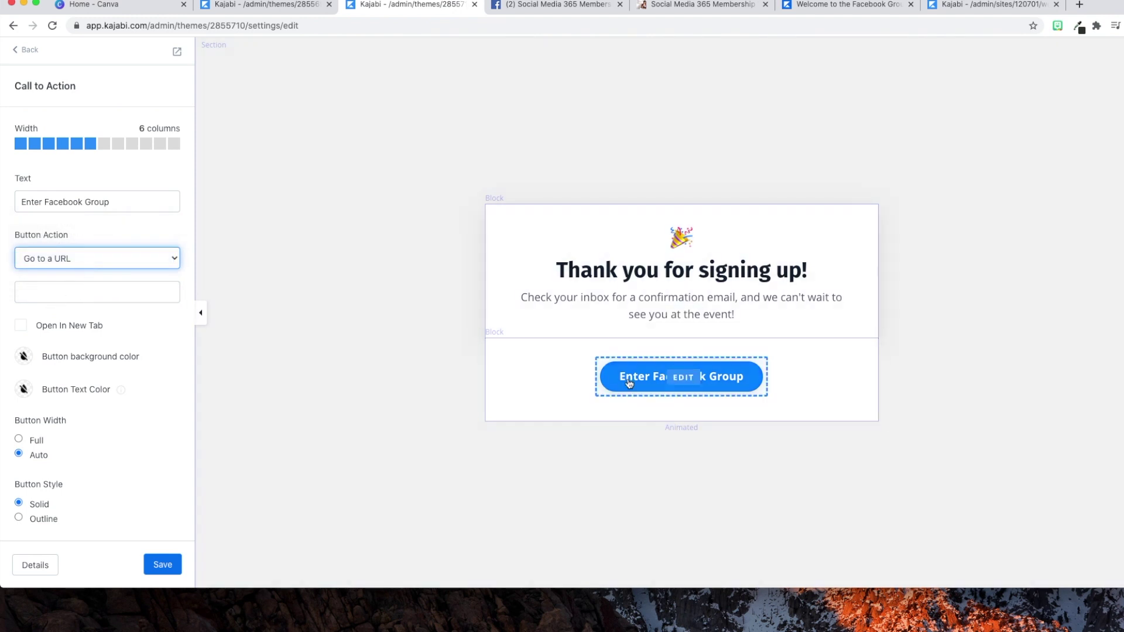
# - Copy the Facebook group's About page URL and paste it into the button's link field
pyautogui.click(562, 7)
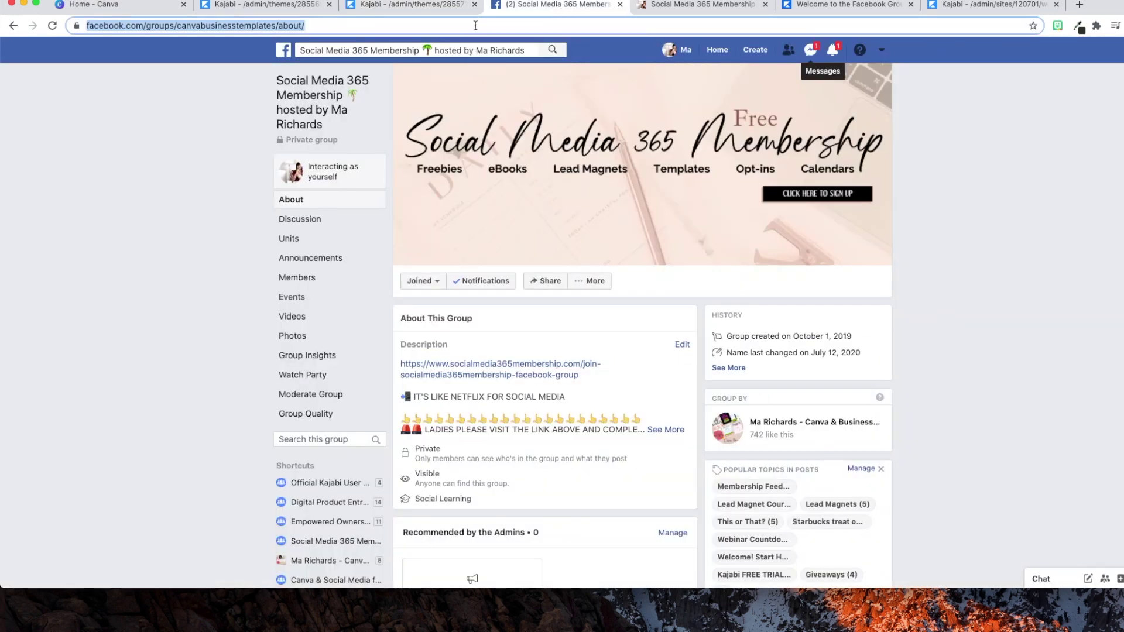
pyautogui.click(434, 26)
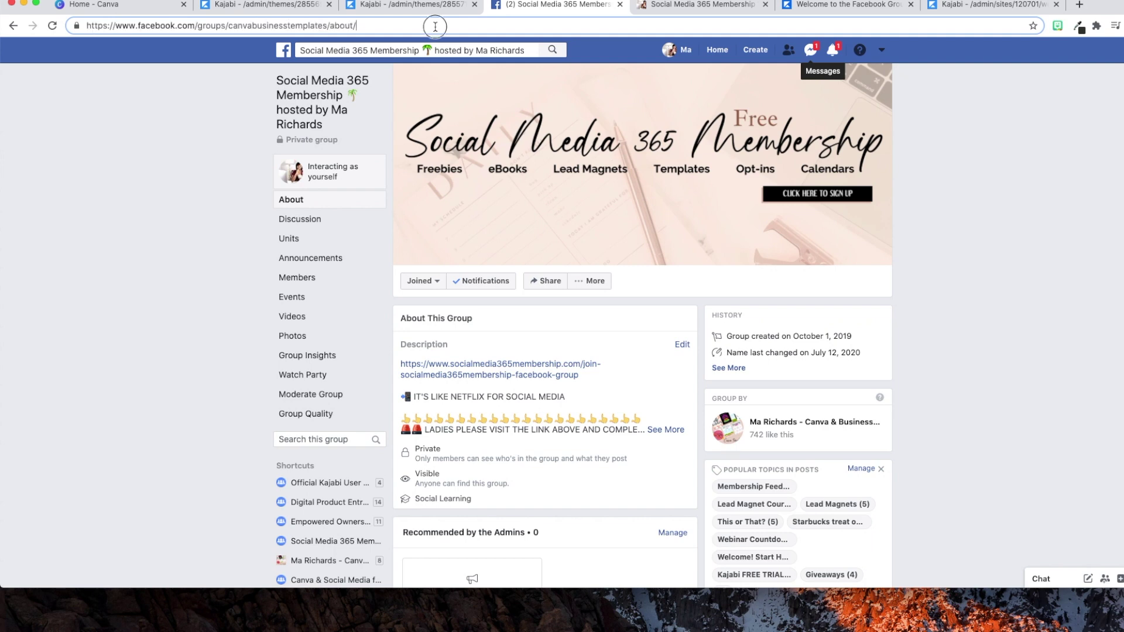
pyautogui.press('super+a')
pyautogui.press('super+c')
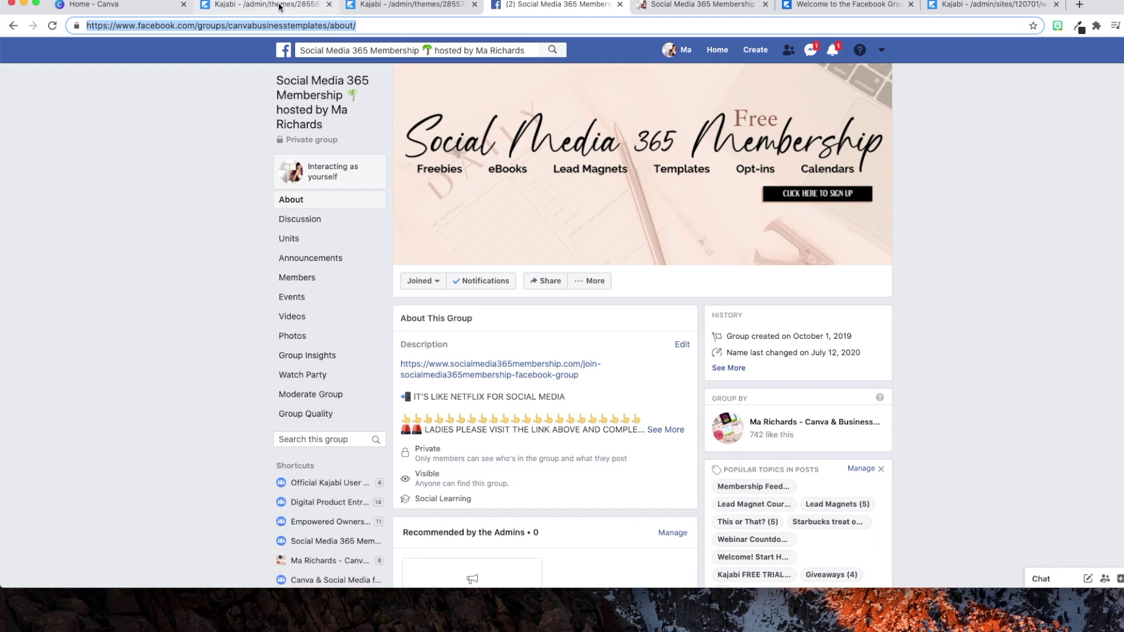
pyautogui.click(315, 9)
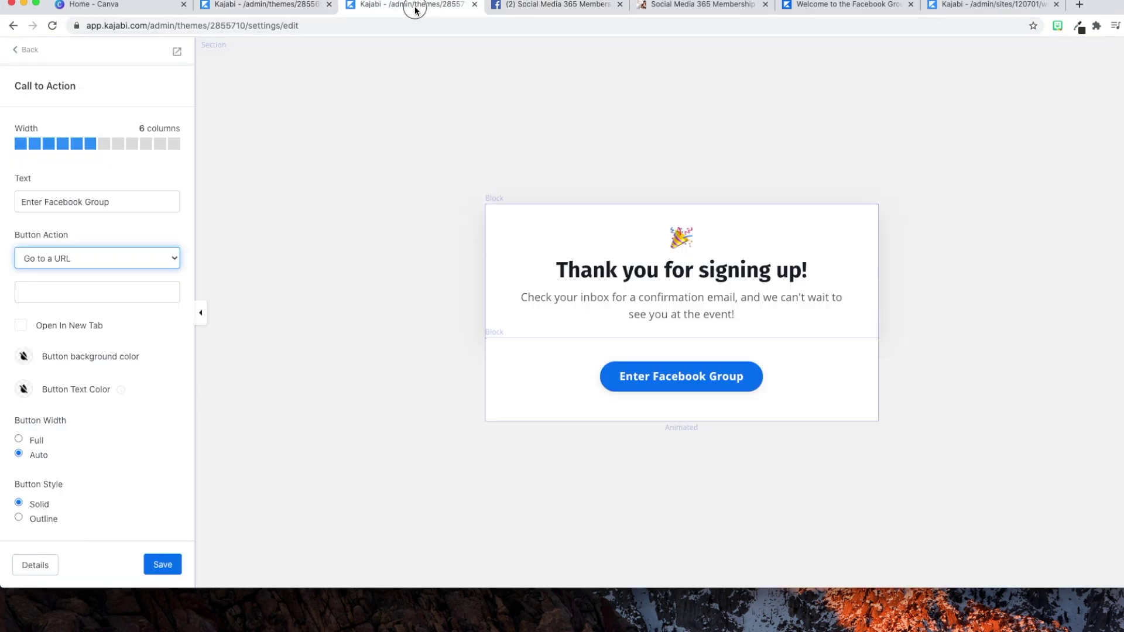
pyautogui.click(413, 7)
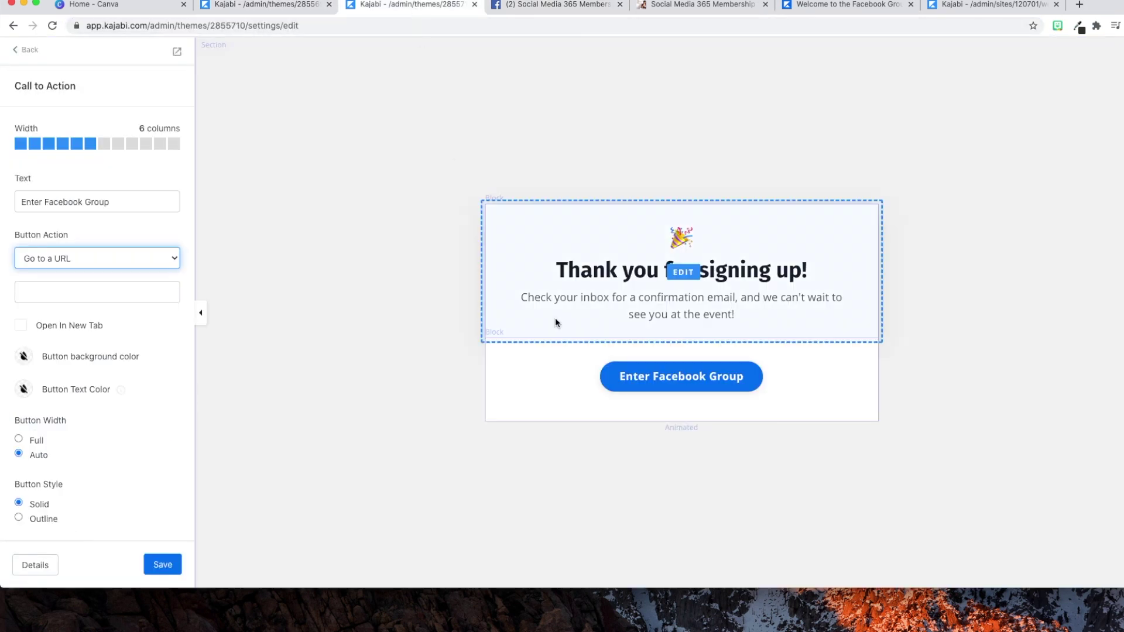
pyautogui.click(115, 292)
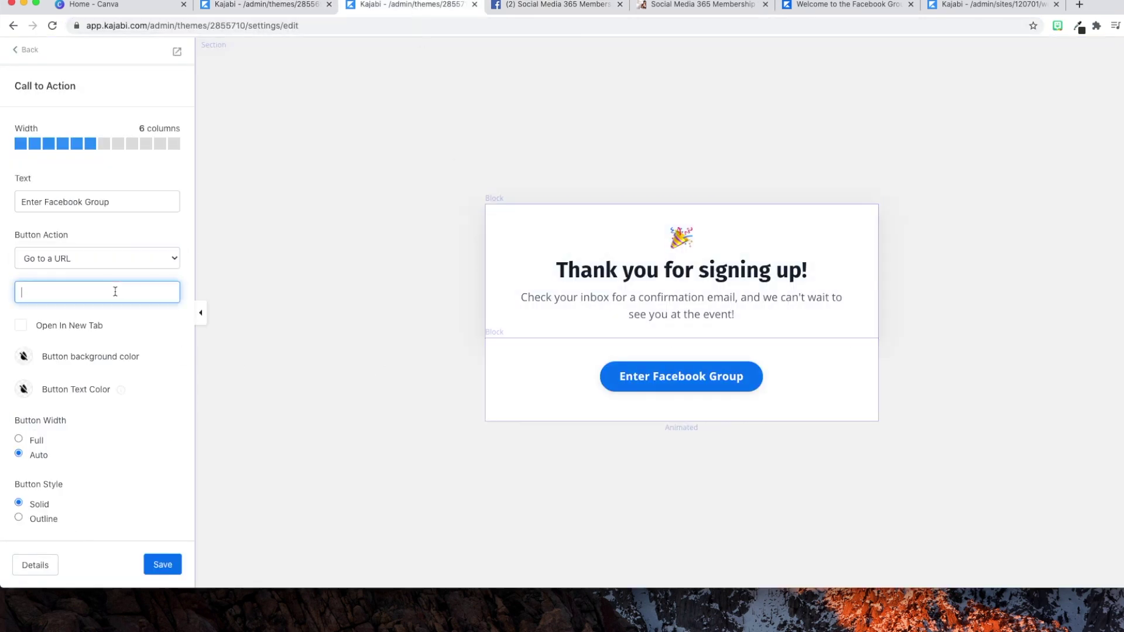
pyautogui.press('super+v')
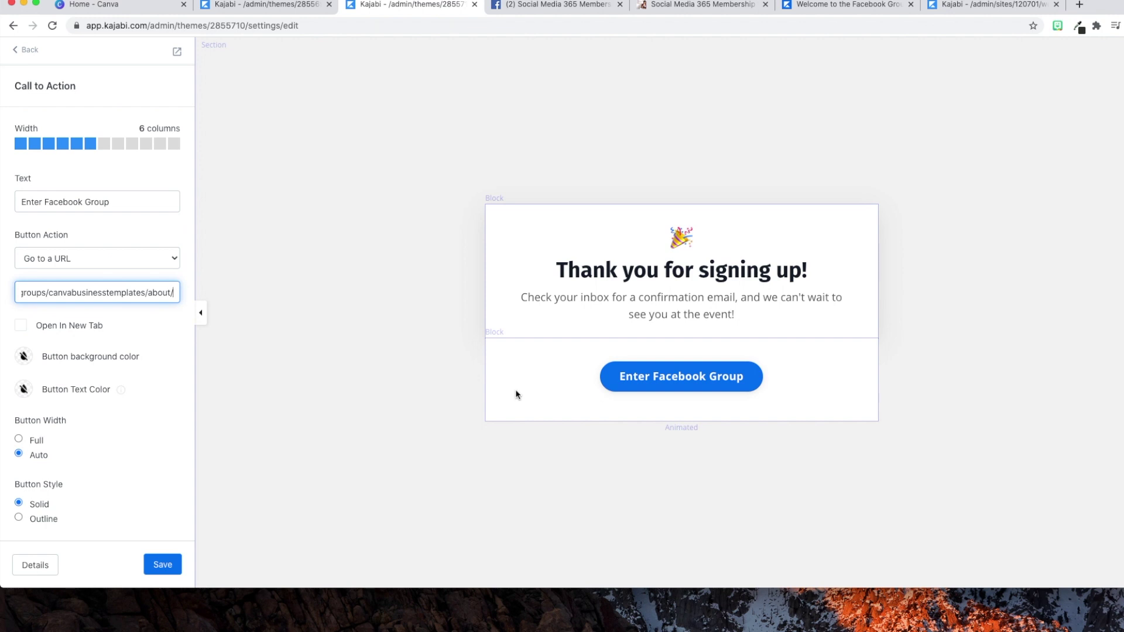
# - Review the join and welcome pages, then go back to the thank-you editor and the group's About page
pyautogui.click(711, 6)
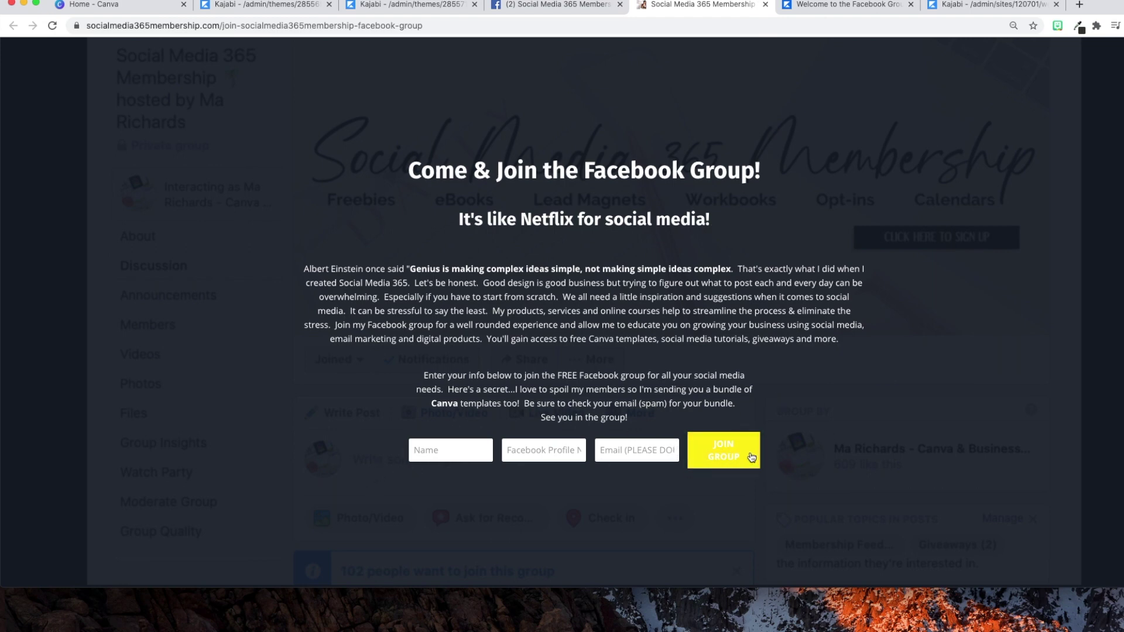
pyautogui.click(831, 7)
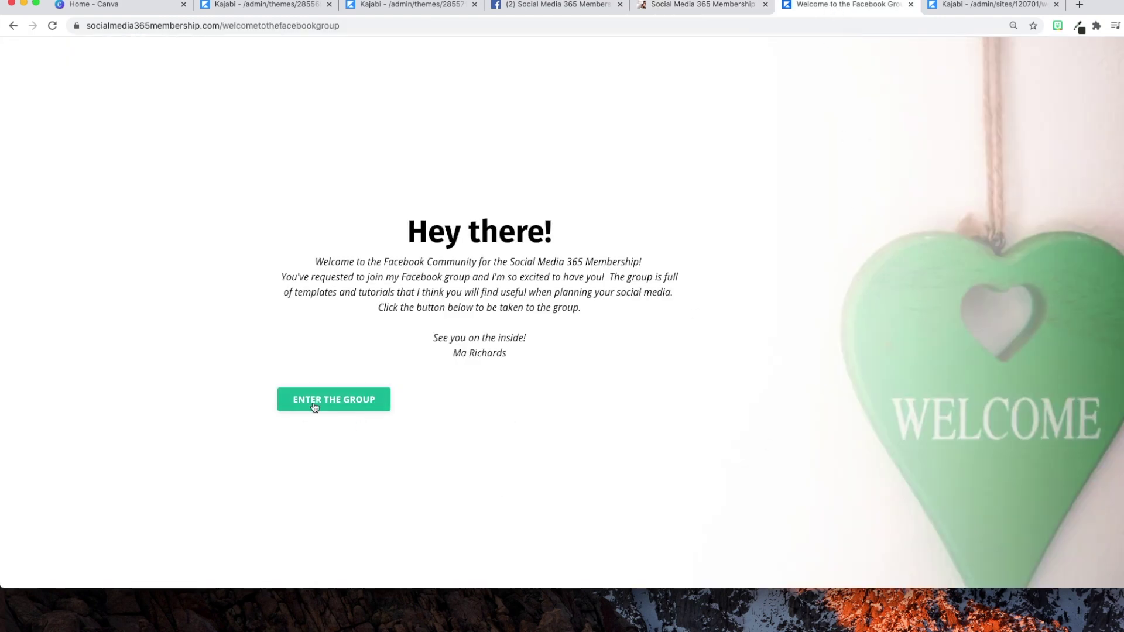
pyautogui.click(410, 5)
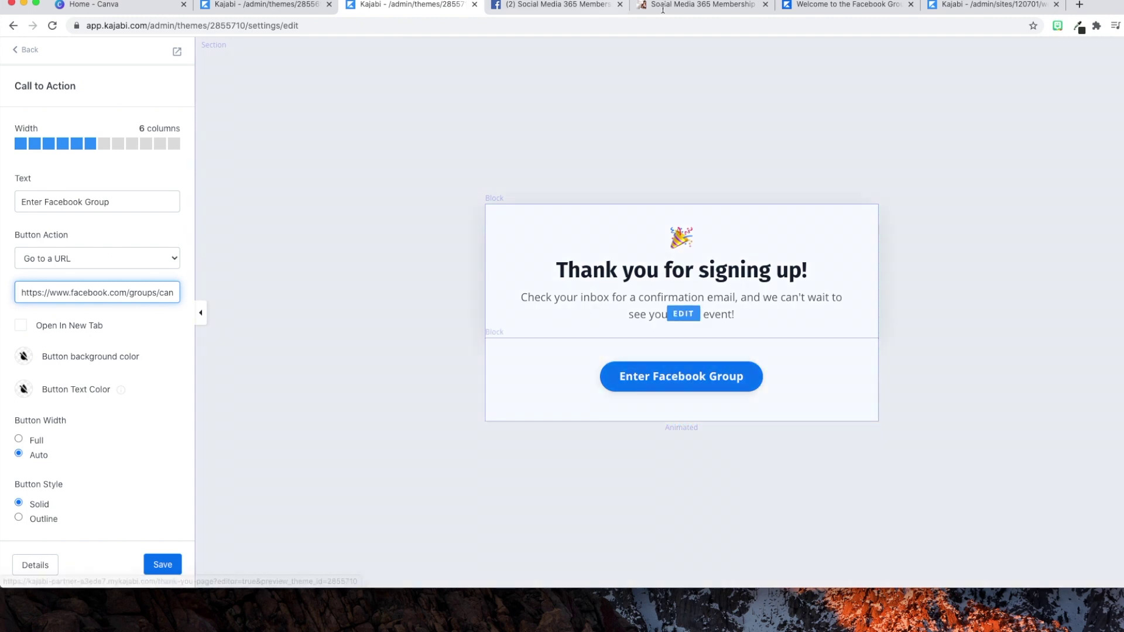
pyautogui.hotkey('ctrl', 'Tab')
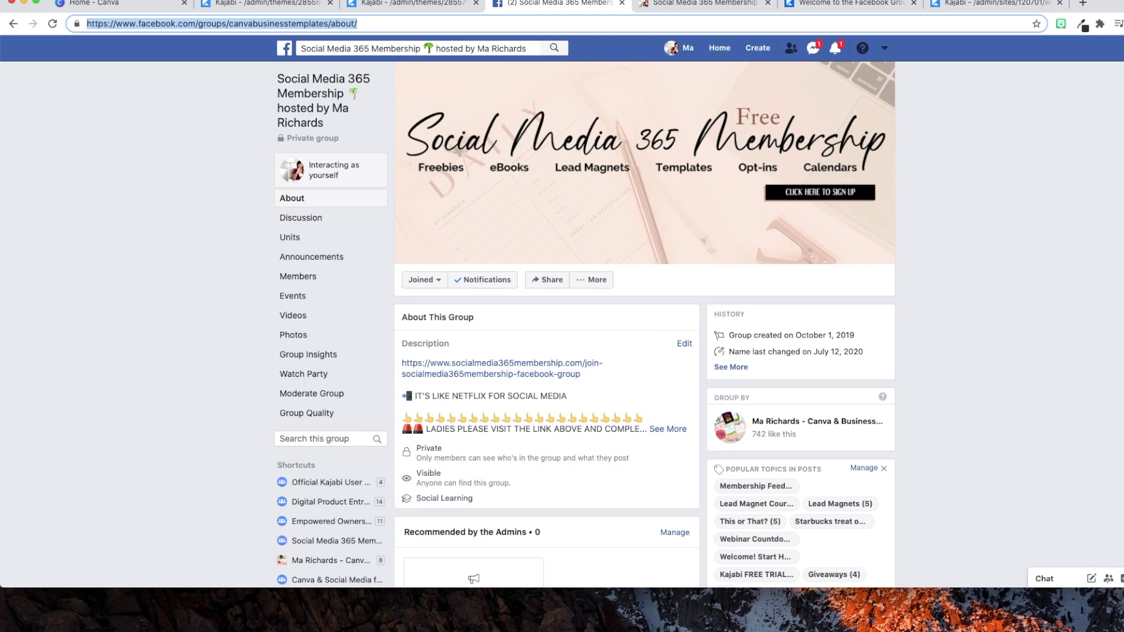
# - View the 'Hey there!' welcome page, then the 'Come & Join the Facebook Group!' signup page
pyautogui.click(848, 3)
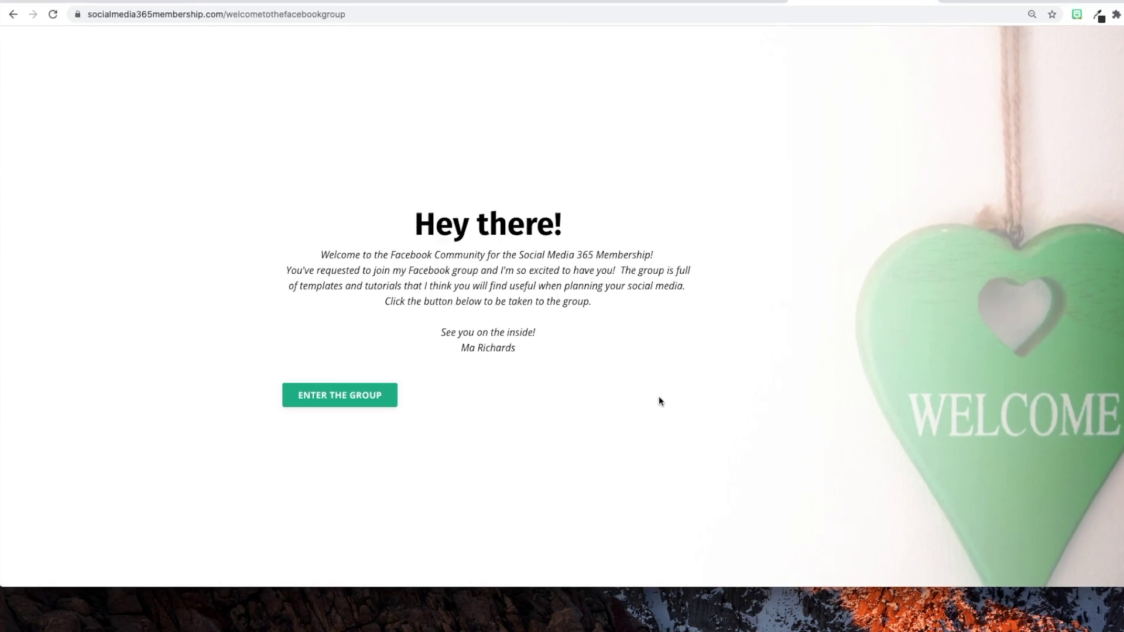
pyautogui.click(700, 2)
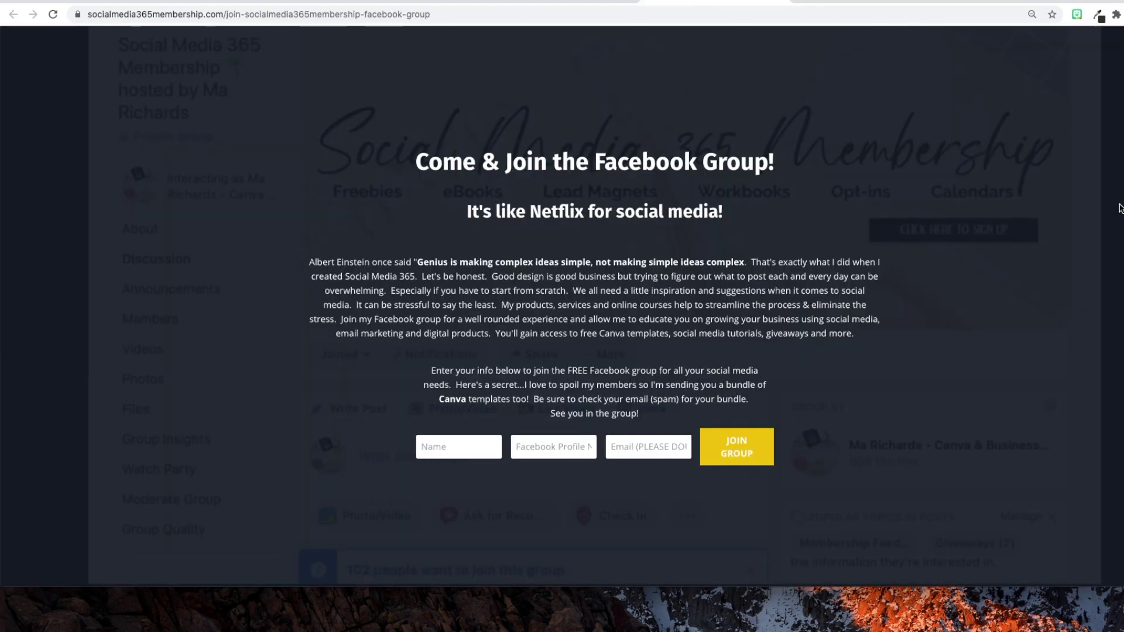